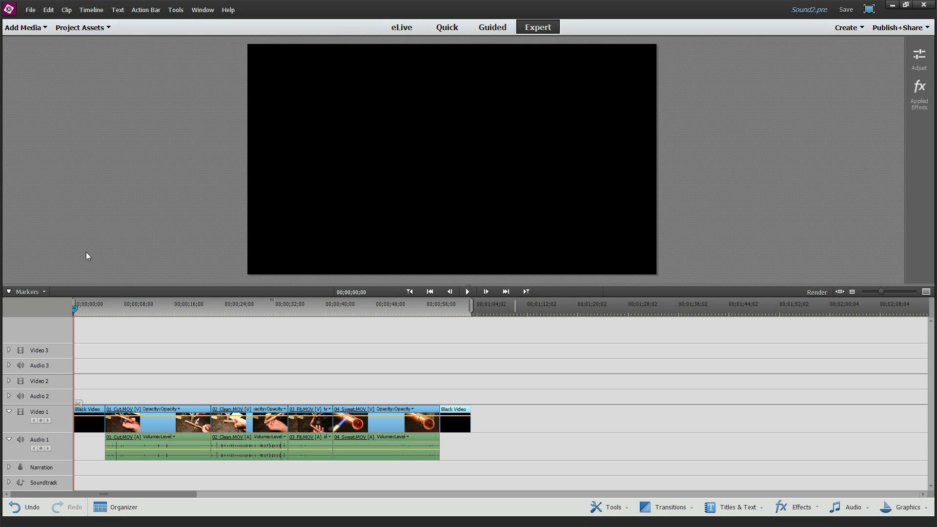
Step: Scrub through the opening clips to preview the pipe video
{"action": "left_click_drag", "start_coordinate": [74, 309], "coordinate": [116, 309]}
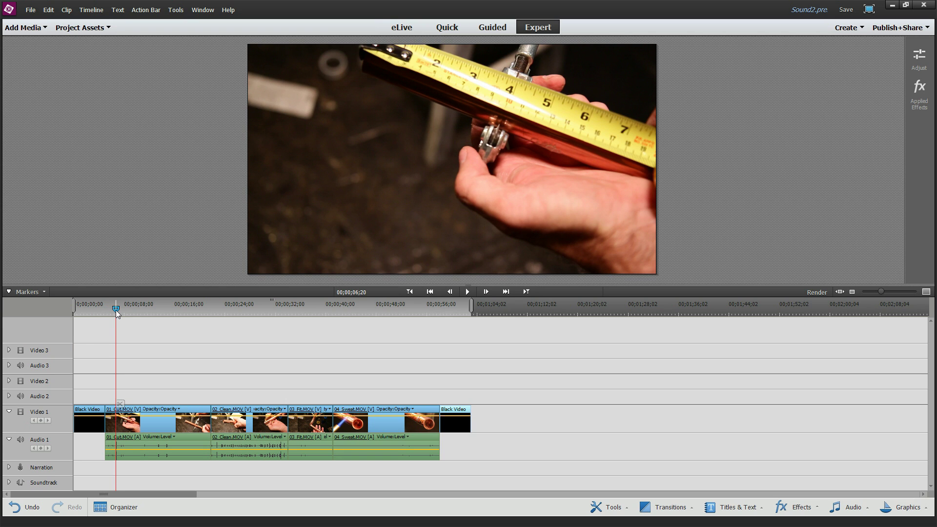
{"action": "left_click_drag", "start_coordinate": [117, 310], "coordinate": [74, 318]}
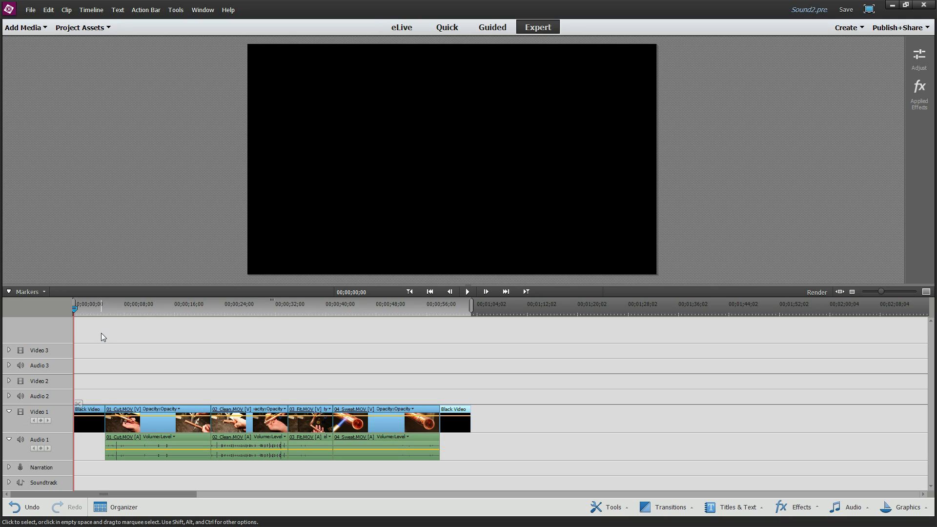
{"action": "left_click", "coordinate": [176, 10]}
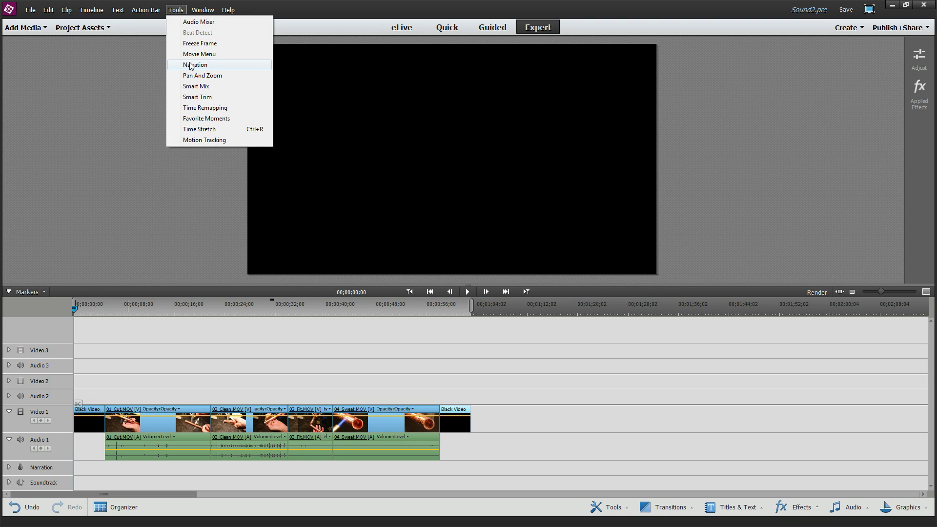
Step: Check the Audio Hardware ASIO settings for the Samson microphone, then cancel Preferences
{"action": "left_click", "coordinate": [53, 12]}
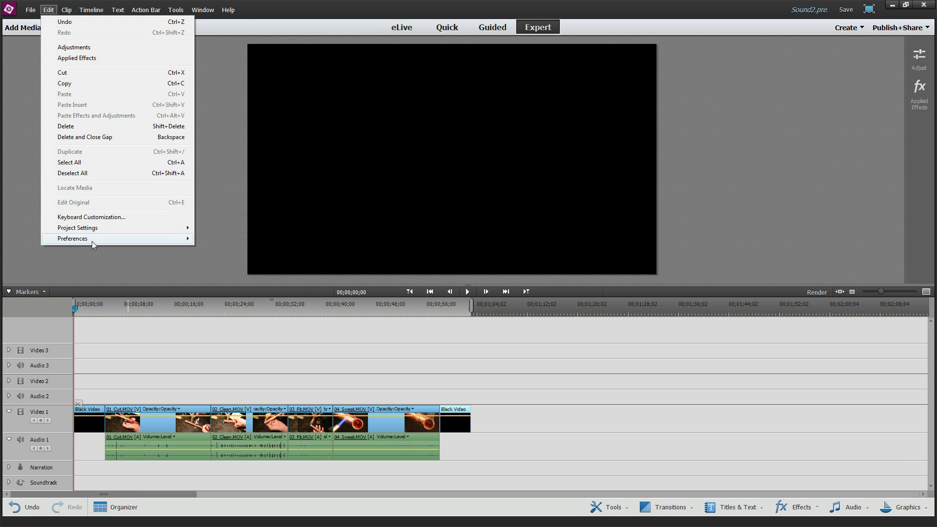
{"action": "mouse_move", "coordinate": [92, 241]}
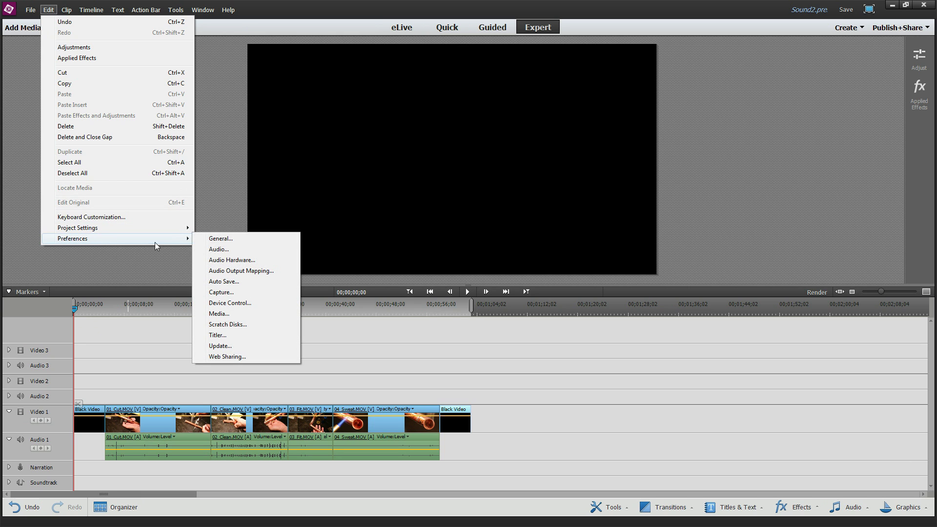
{"action": "left_click", "coordinate": [254, 264]}
{"action": "left_click", "coordinate": [353, 178]}
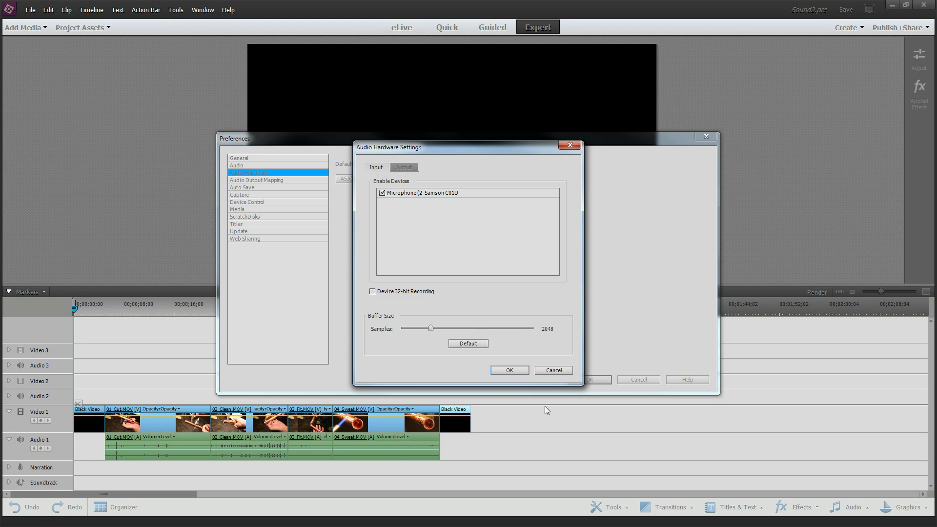
{"action": "left_click", "coordinate": [509, 371]}
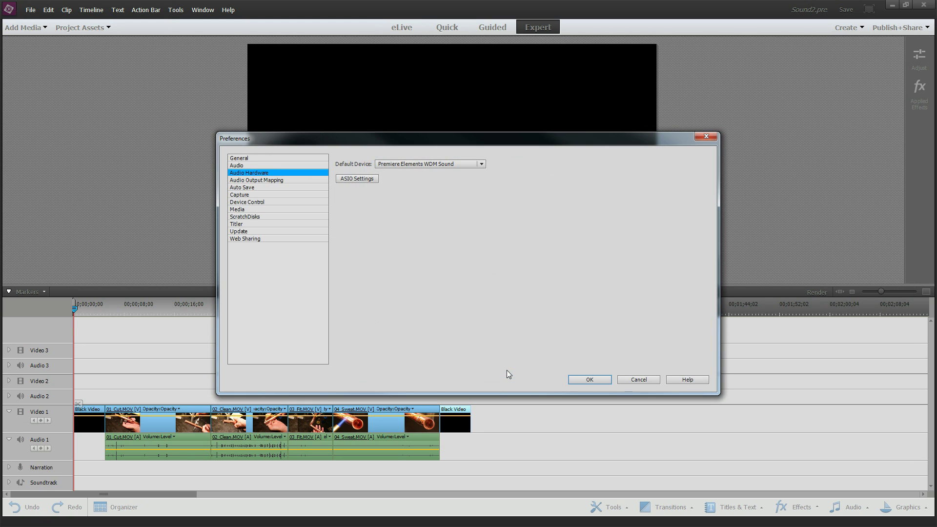
{"action": "left_click", "coordinate": [636, 383]}
{"action": "left_click", "coordinate": [181, 11]}
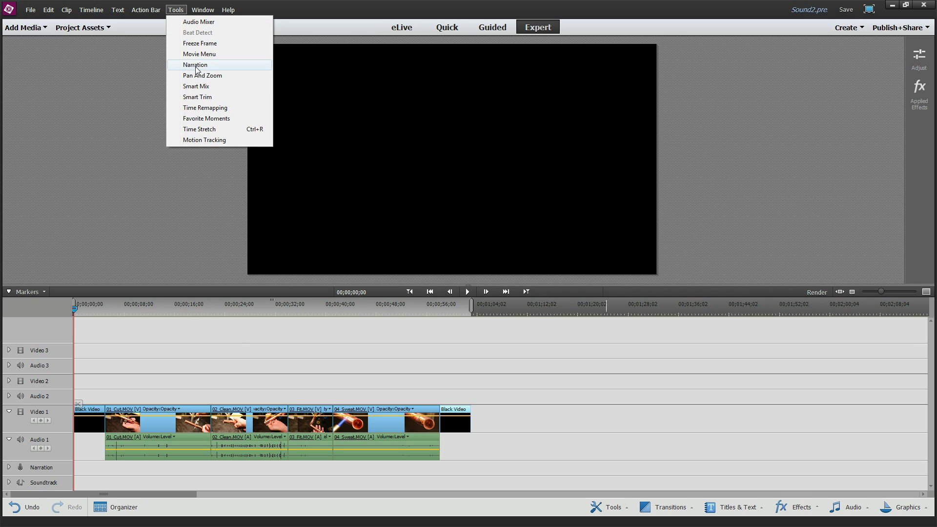
Step: Open the Narration recorder, move it to the top-left, and lower Mic Sensitivity
{"action": "left_click", "coordinate": [196, 66]}
{"action": "left_click_drag", "start_coordinate": [423, 187], "coordinate": [79, 62]}
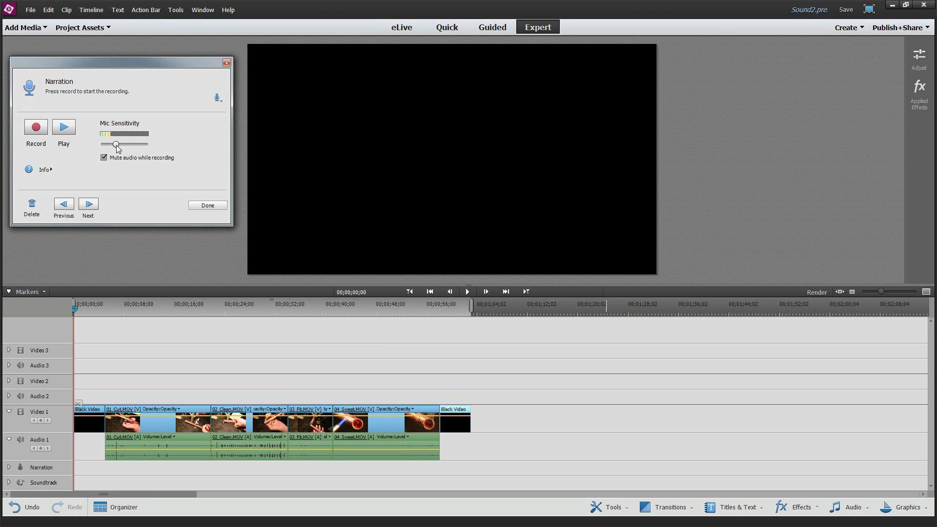
{"action": "mouse_move", "coordinate": [116, 145]}
{"action": "left_mouse_down"}
{"action": "mouse_move", "coordinate": [106, 148]}
{"action": "mouse_move", "coordinate": [140, 150]}
{"action": "mouse_move", "coordinate": [112, 149]}
{"action": "left_mouse_up"}
{"action": "key", "text": "alt+Tab"}
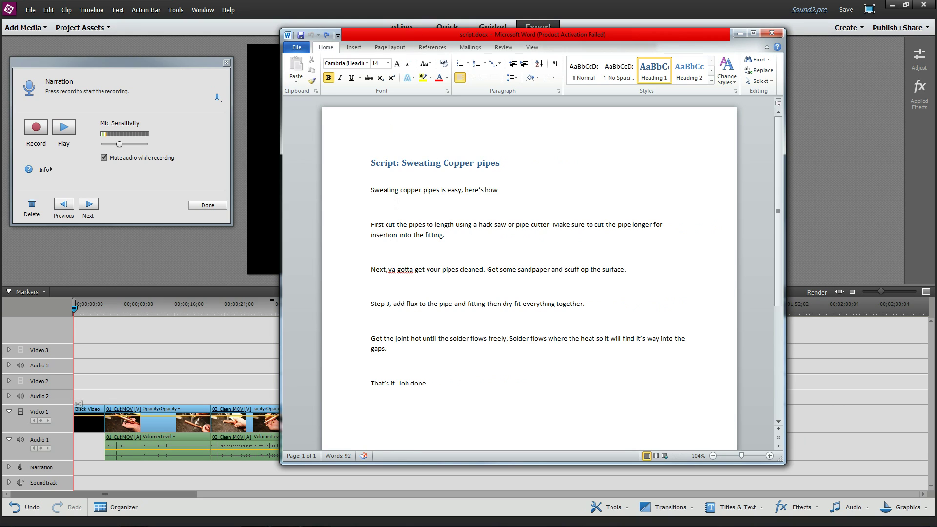
{"action": "left_click_drag", "start_coordinate": [369, 193], "coordinate": [503, 196]}
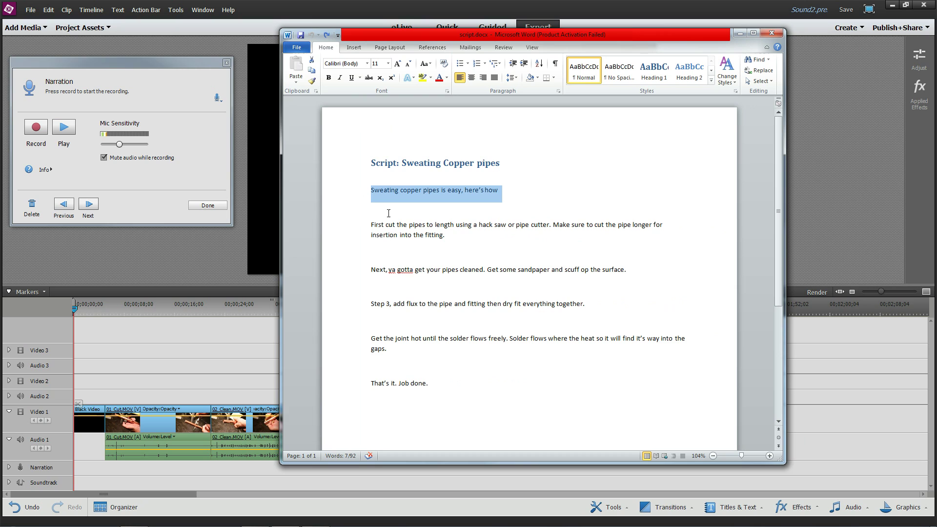
{"action": "left_click_drag", "start_coordinate": [380, 225], "coordinate": [461, 238]}
{"action": "left_click_drag", "start_coordinate": [371, 270], "coordinate": [631, 272]}
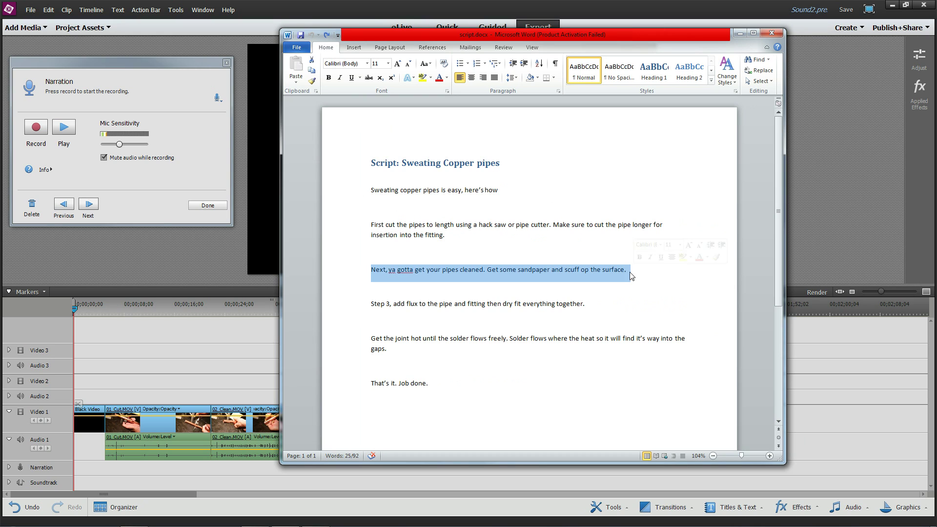
{"action": "left_click_drag", "start_coordinate": [371, 303], "coordinate": [589, 314]}
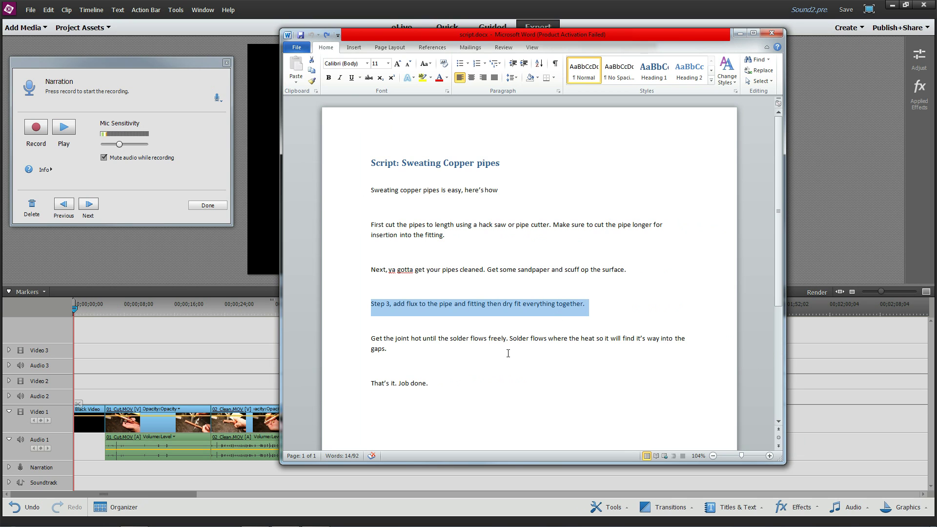
{"action": "left_click", "coordinate": [405, 23]}
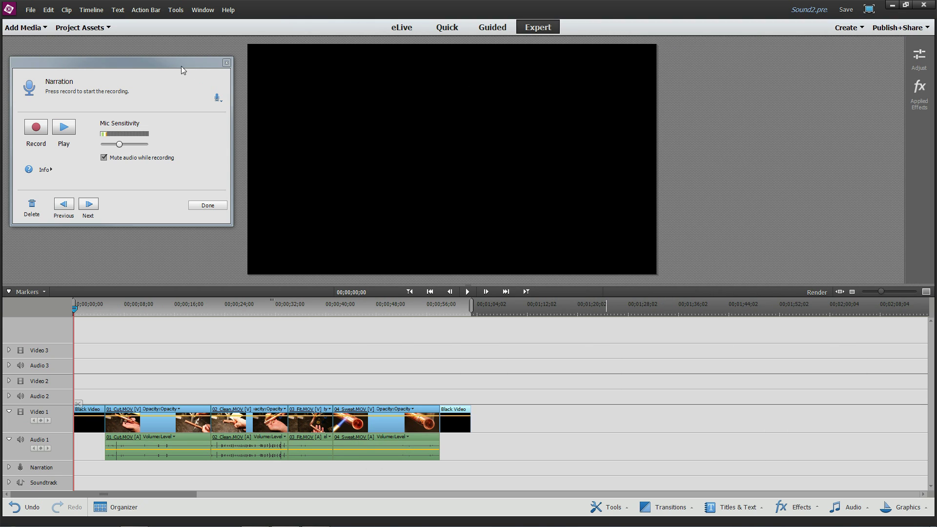
Step: Start recording narration from the script over the playing pipe clips
{"action": "left_click", "coordinate": [180, 66]}
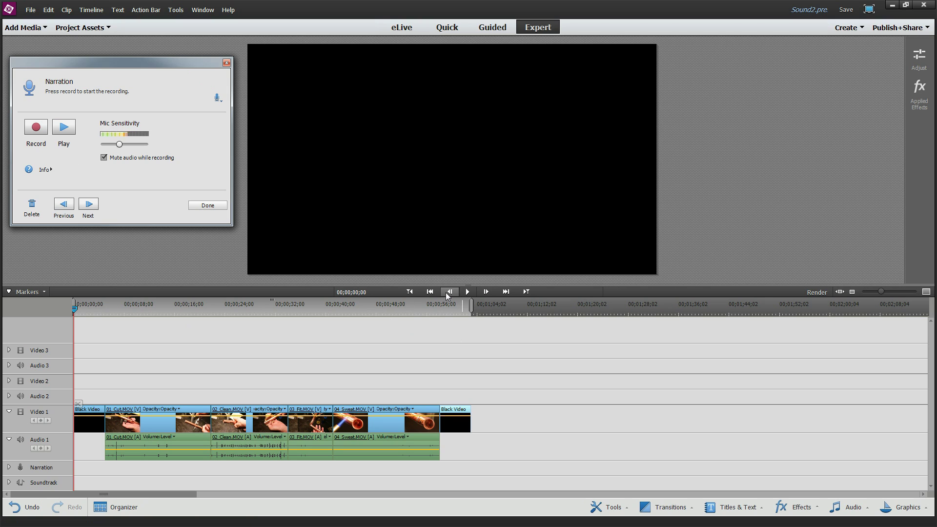
{"action": "left_click", "coordinate": [37, 128]}
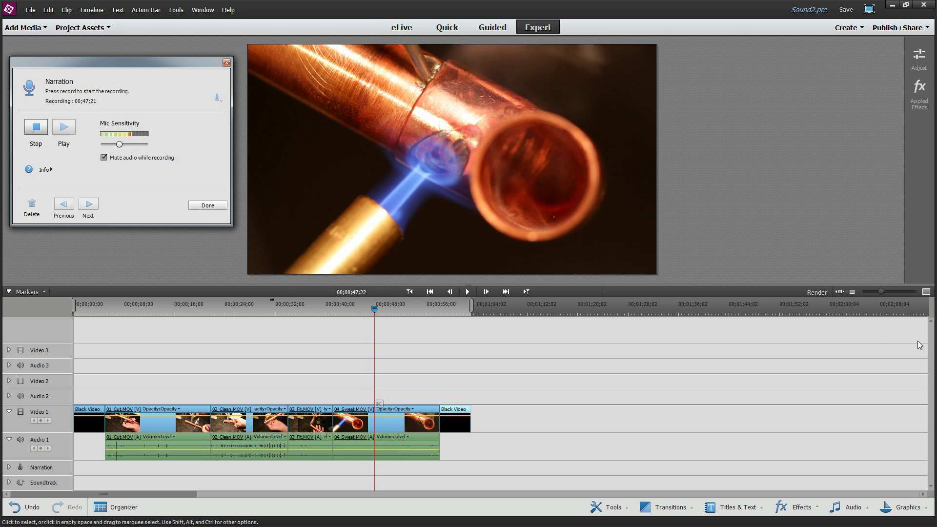
Step: Stop recording, trim Narration_4.wav to 00;00;41;03, and record a second take, Narration_5.wav
{"action": "left_click", "coordinate": [49, 129]}
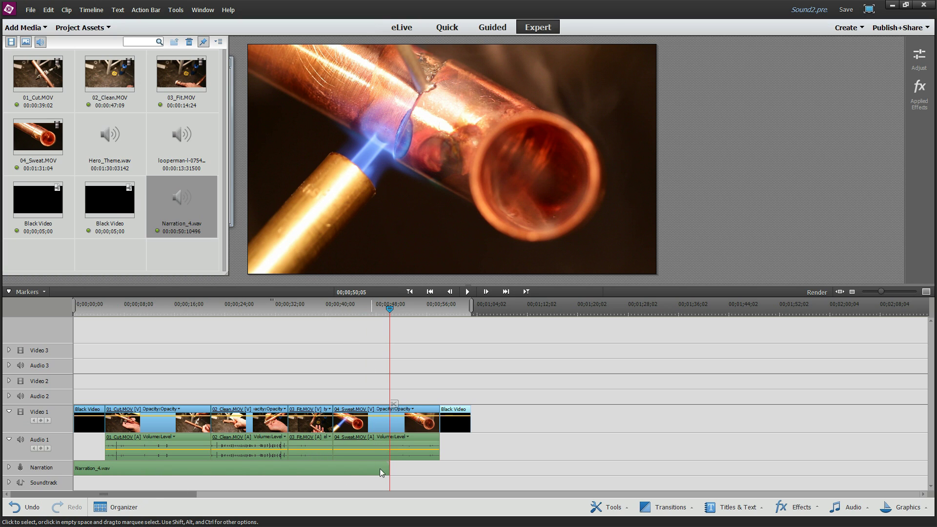
{"action": "left_click_drag", "start_coordinate": [389, 469], "coordinate": [331, 470]}
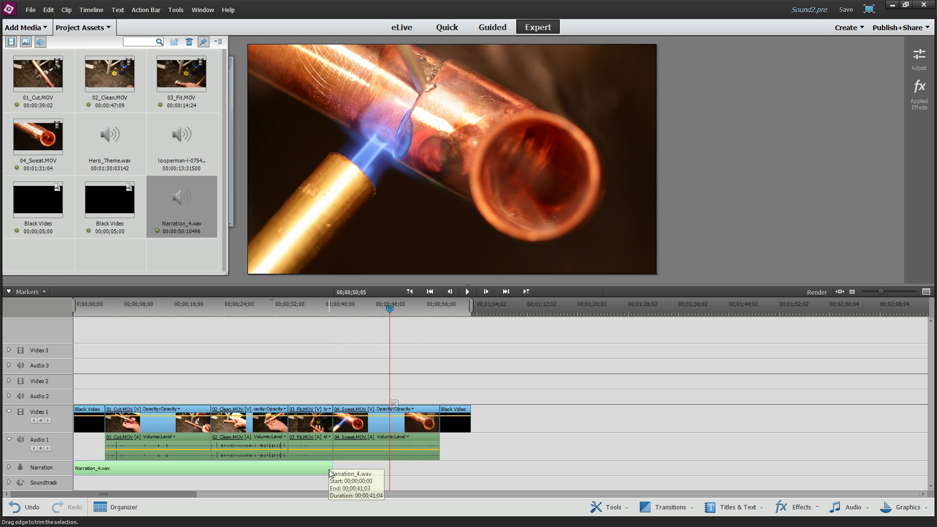
{"action": "left_click", "coordinate": [109, 27]}
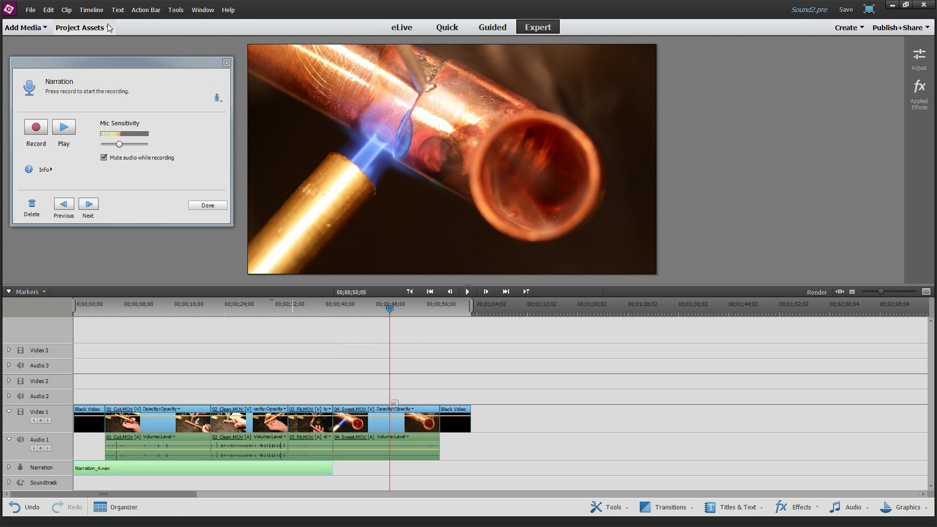
{"action": "left_click", "coordinate": [38, 128]}
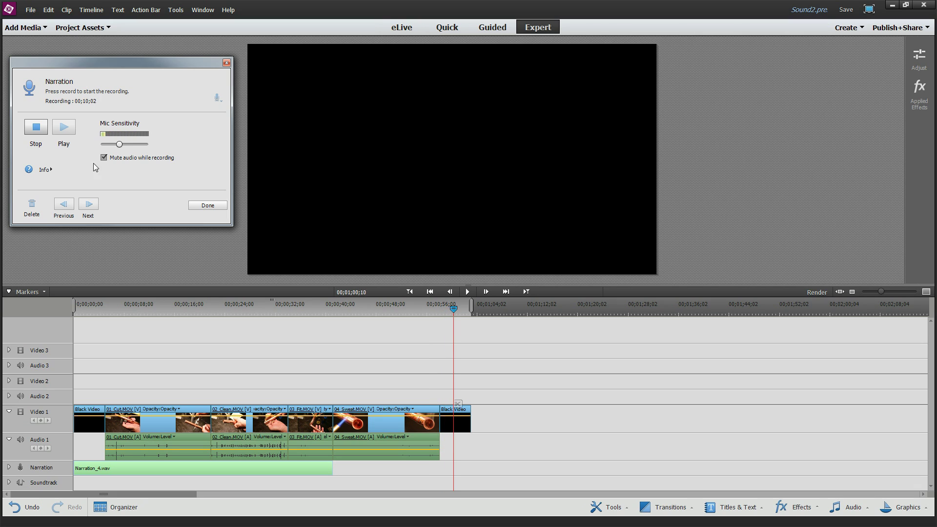
{"action": "left_click", "coordinate": [39, 128]}
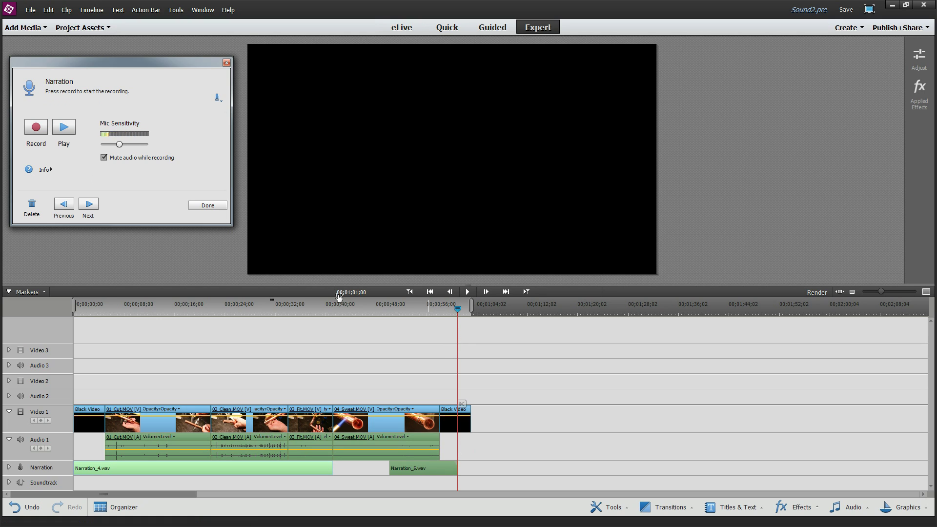
{"action": "key", "text": "Page_Up"}
{"action": "key", "text": "Page_Up"}
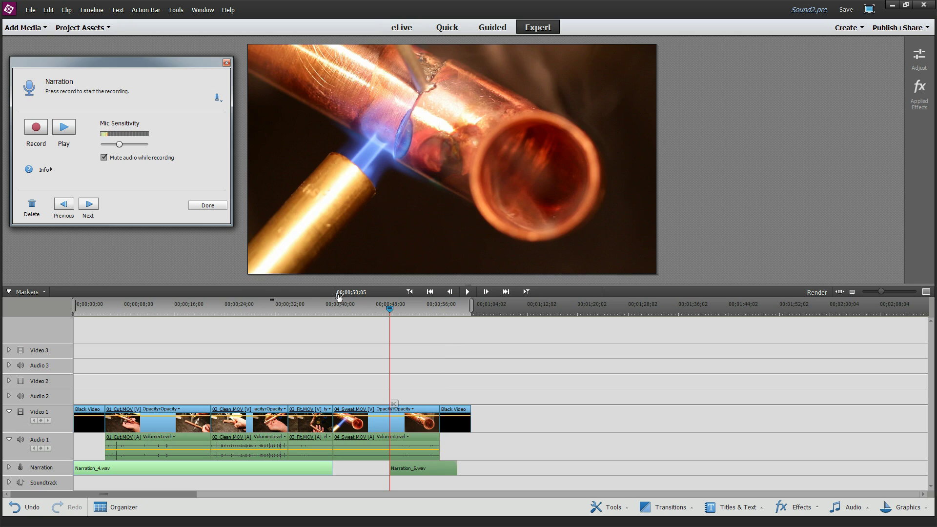
{"action": "key", "text": "Page_Up"}
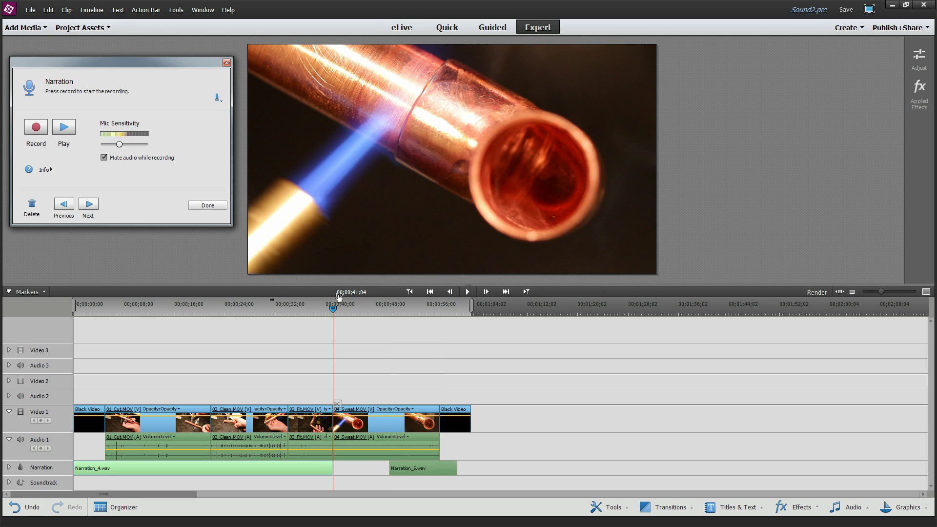
Step: Move Narration_5.wav right after Narration_4.wav and review the first 12 seconds of playback
{"action": "left_click", "coordinate": [208, 205]}
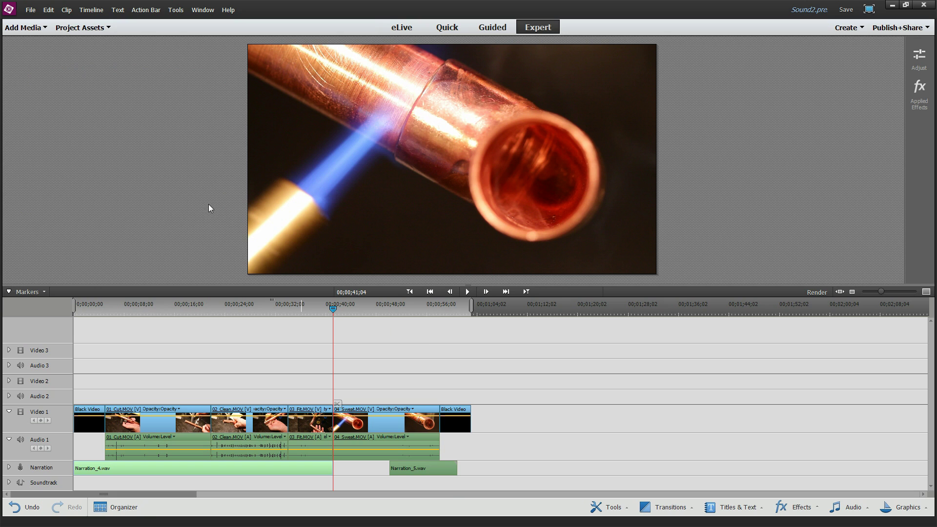
{"action": "left_click_drag", "start_coordinate": [428, 468], "coordinate": [374, 467]}
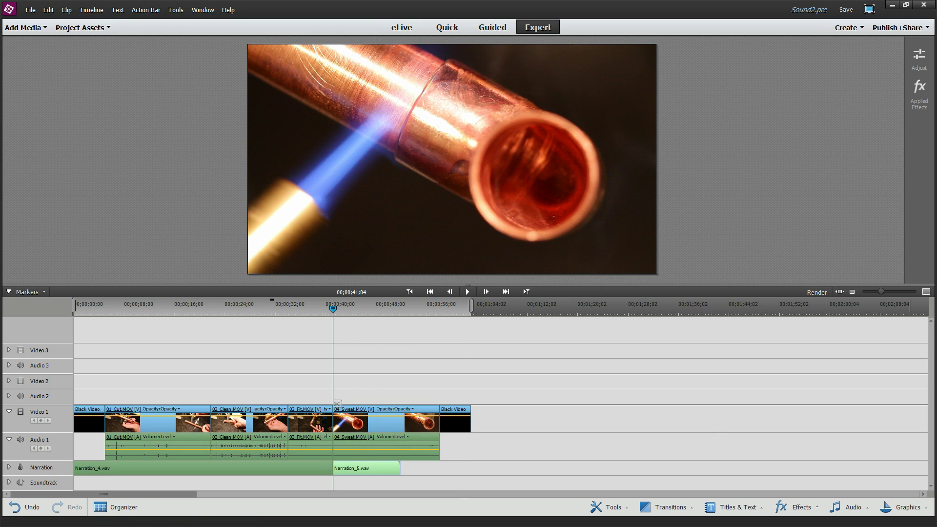
{"action": "left_click", "coordinate": [97, 311]}
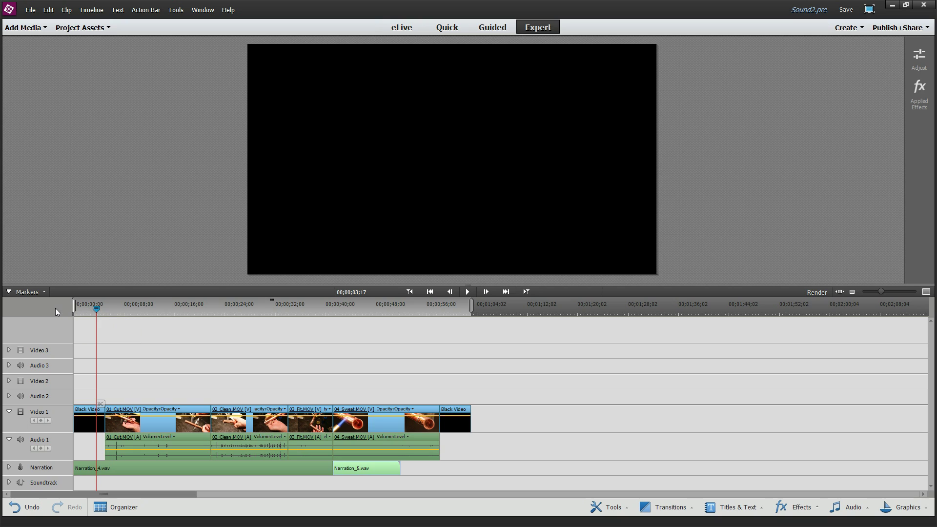
{"action": "left_click_drag", "start_coordinate": [94, 310], "coordinate": [69, 309]}
{"action": "left_click", "coordinate": [467, 292]}
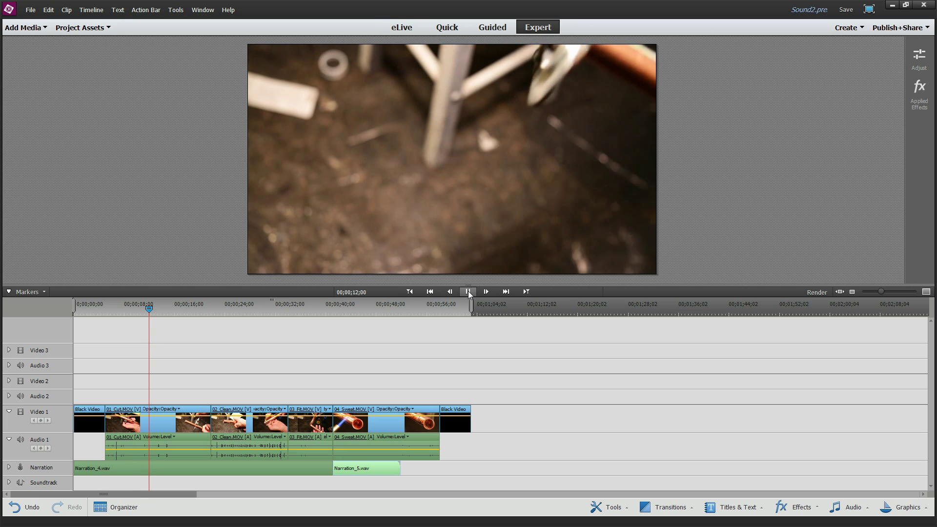
{"action": "left_click", "coordinate": [468, 292]}
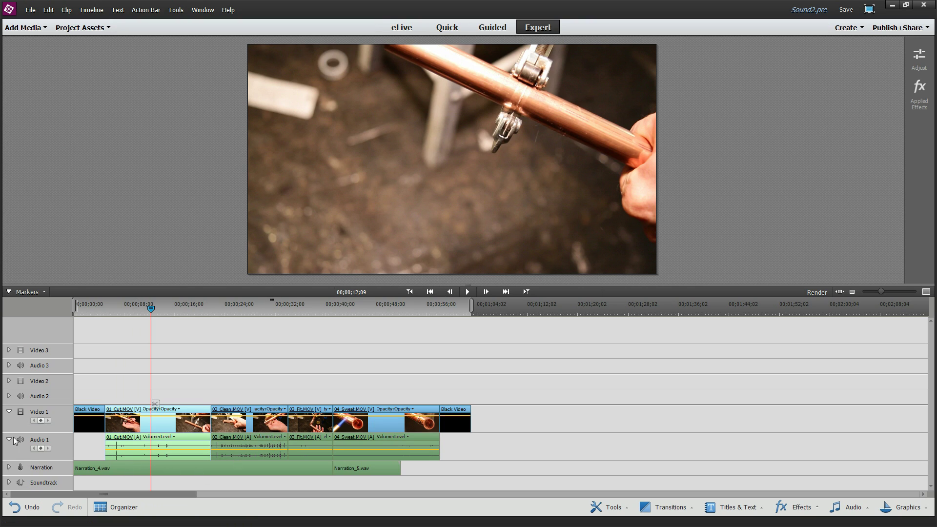
Step: Collapse Video 1 and Audio 1 and expand the Narration track to show waveforms
{"action": "left_click", "coordinate": [9, 414]}
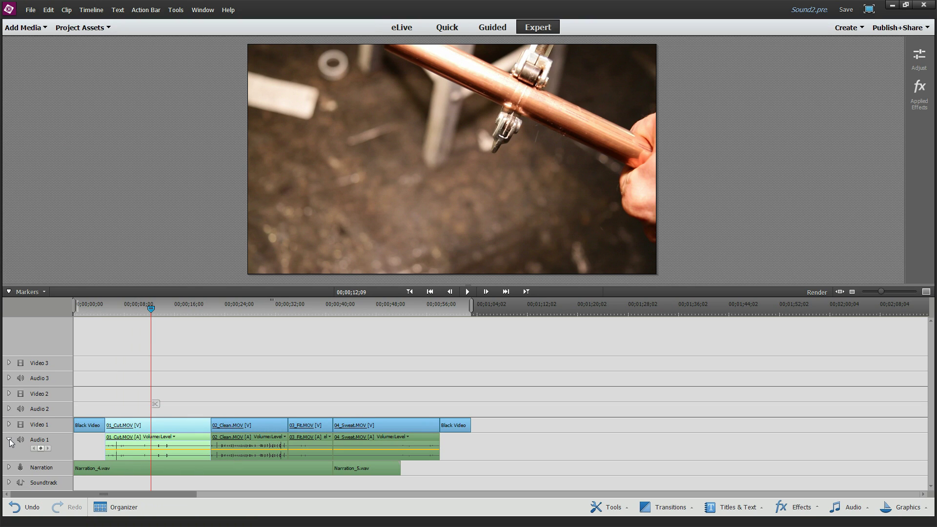
{"action": "left_click", "coordinate": [10, 442]}
{"action": "left_click", "coordinate": [9, 468]}
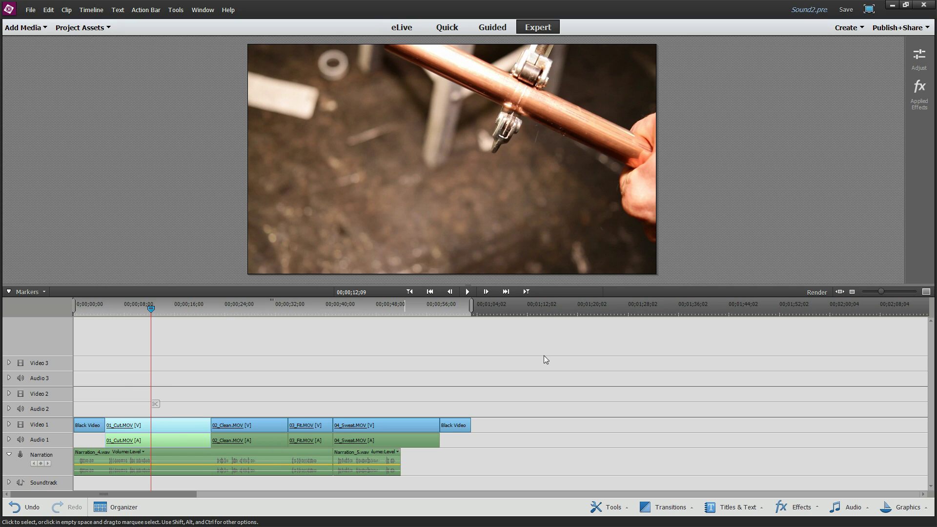
Step: Show Narration_4.wav's Volume at 0.0 dB in Adjustments and browse the Audio Effects category
{"action": "left_click", "coordinate": [921, 59]}
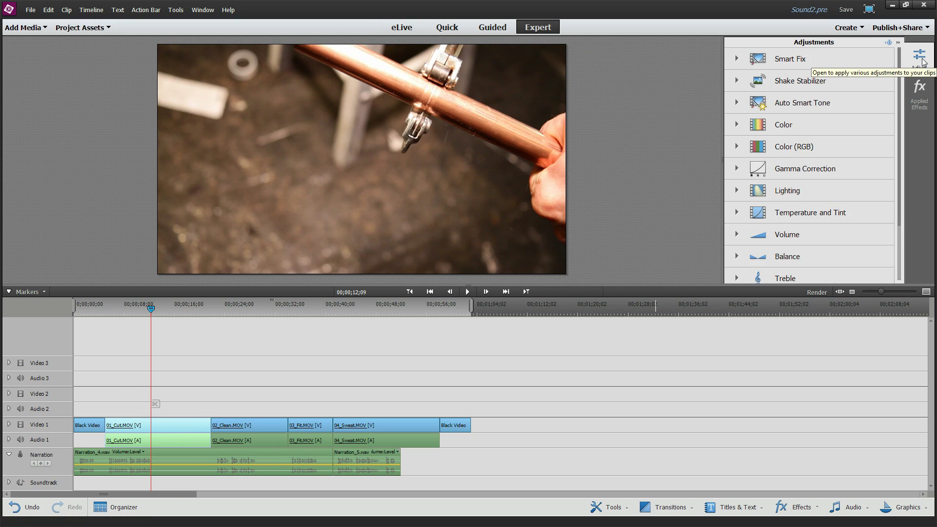
{"action": "left_click", "coordinate": [216, 452]}
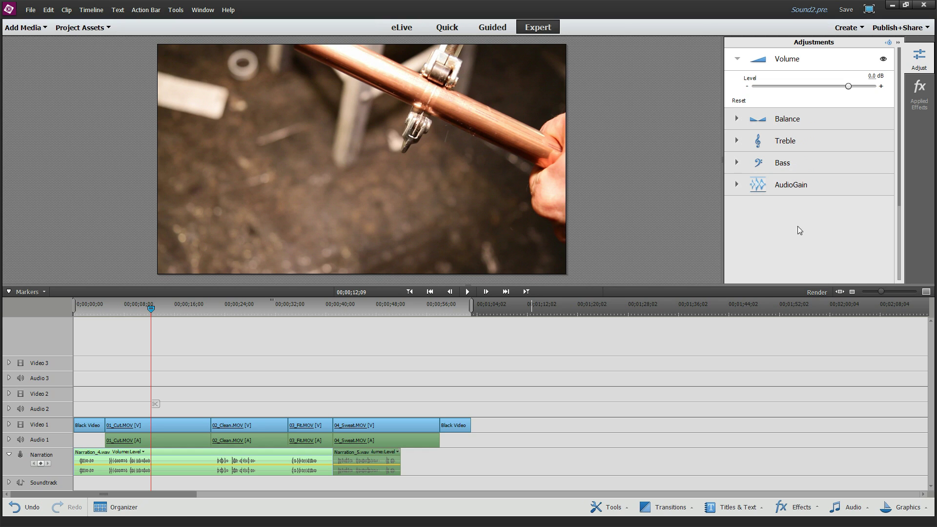
{"action": "left_click", "coordinate": [795, 508]}
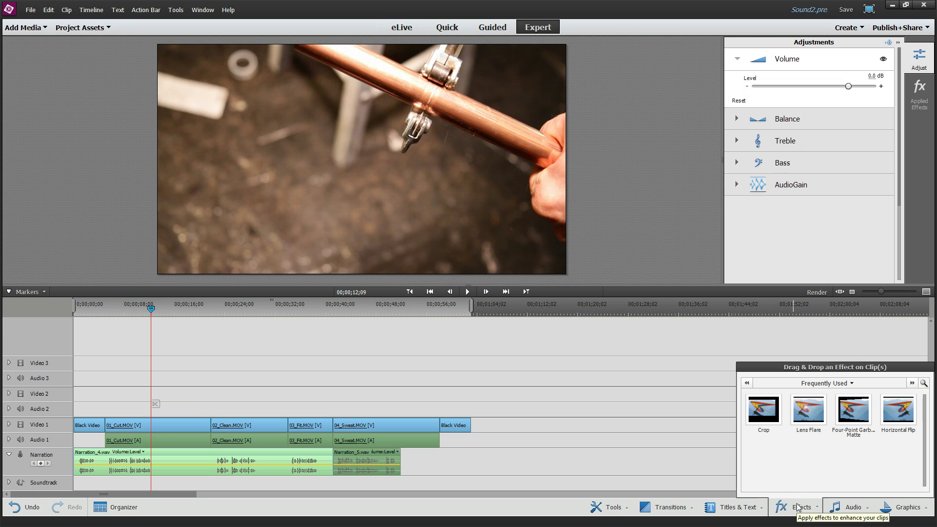
{"action": "left_click", "coordinate": [806, 383]}
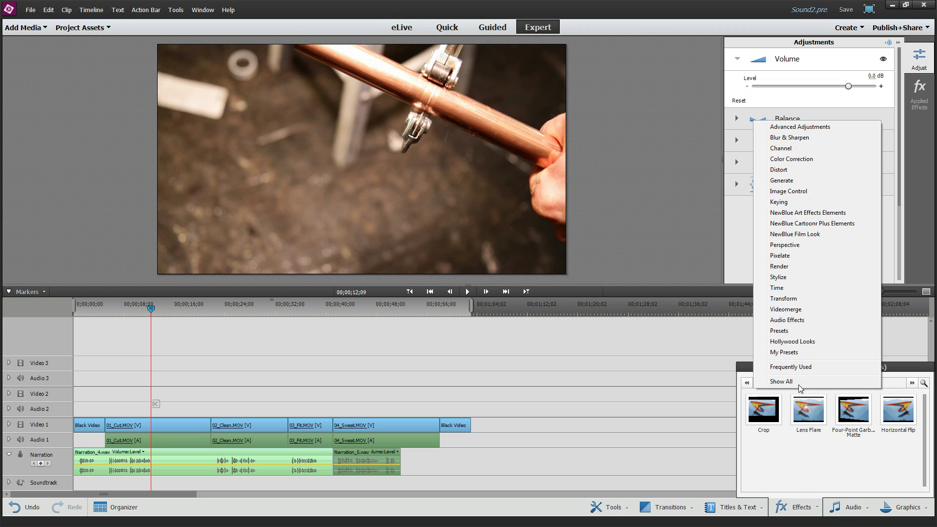
{"action": "left_click", "coordinate": [802, 321]}
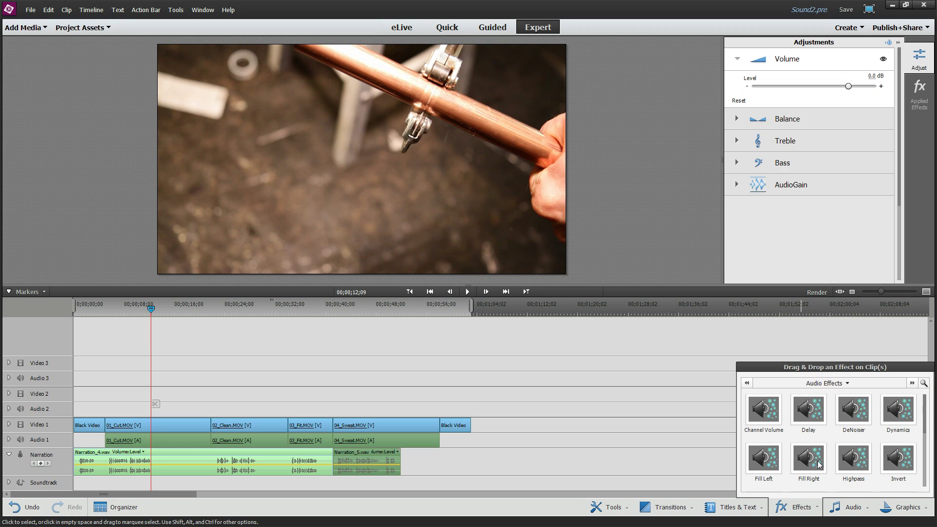
Step: Close the Effects browser and save the Sound2 project
{"action": "scroll", "coordinate": [926, 427], "scroll_direction": "down", "scroll_amount": 2}
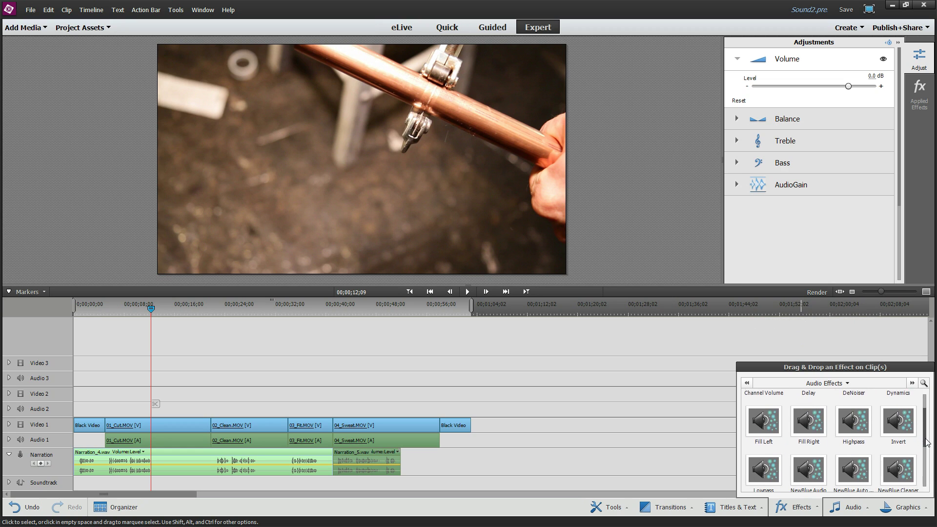
{"action": "scroll", "coordinate": [926, 427], "scroll_direction": "up", "scroll_amount": 2}
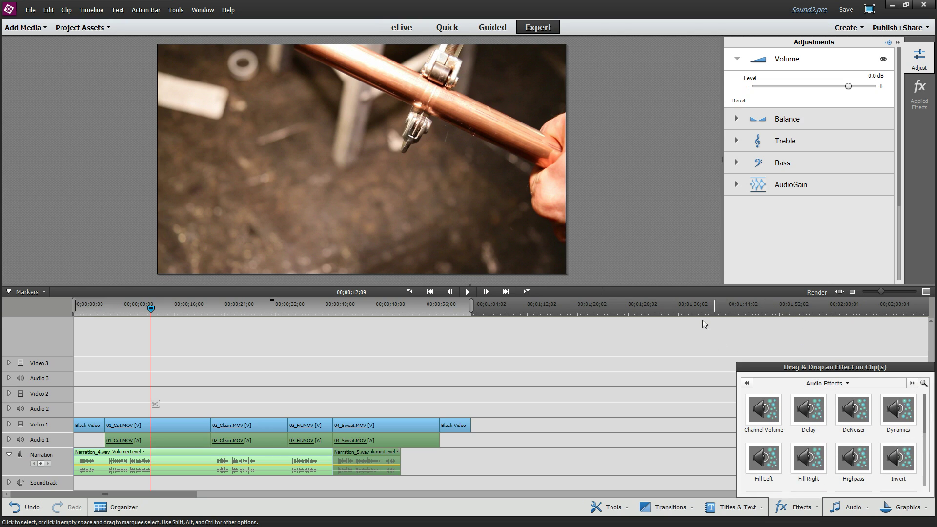
{"action": "left_click", "coordinate": [643, 203]}
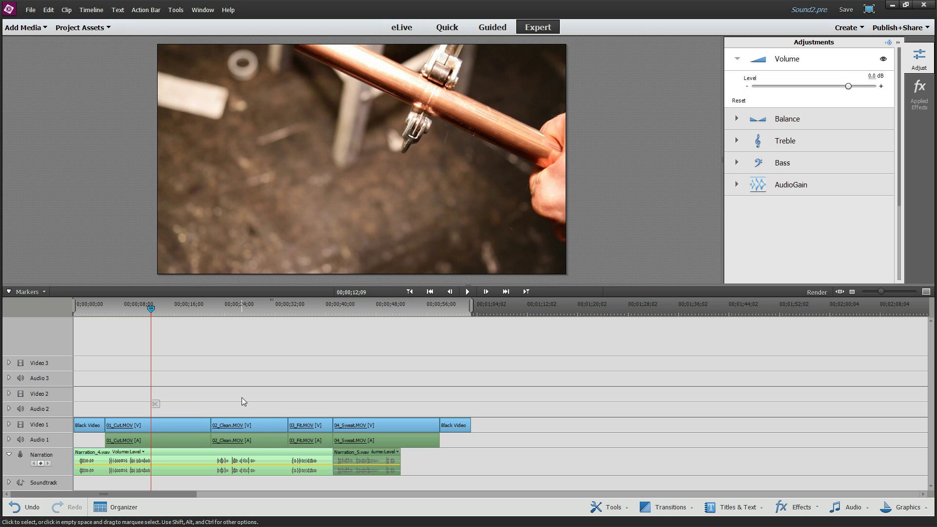
{"action": "left_click", "coordinate": [26, 10]}
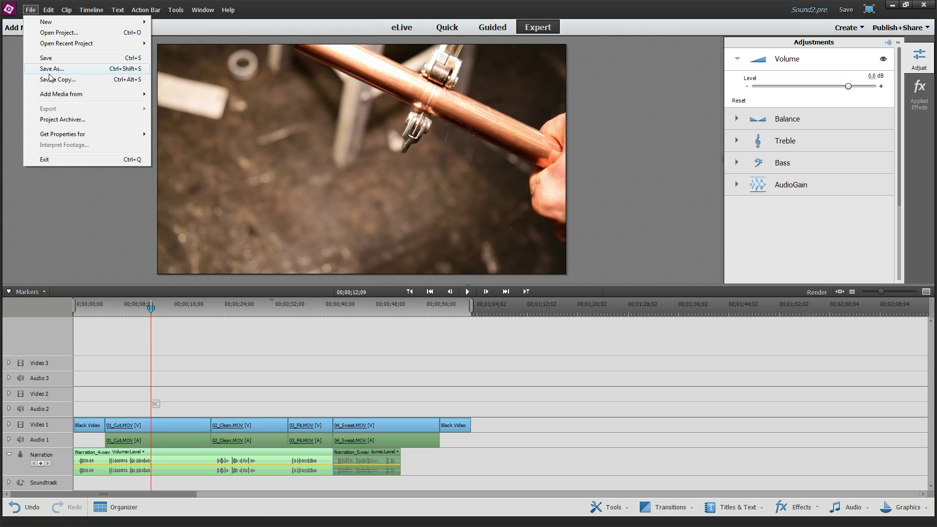
{"action": "left_click", "coordinate": [51, 58]}
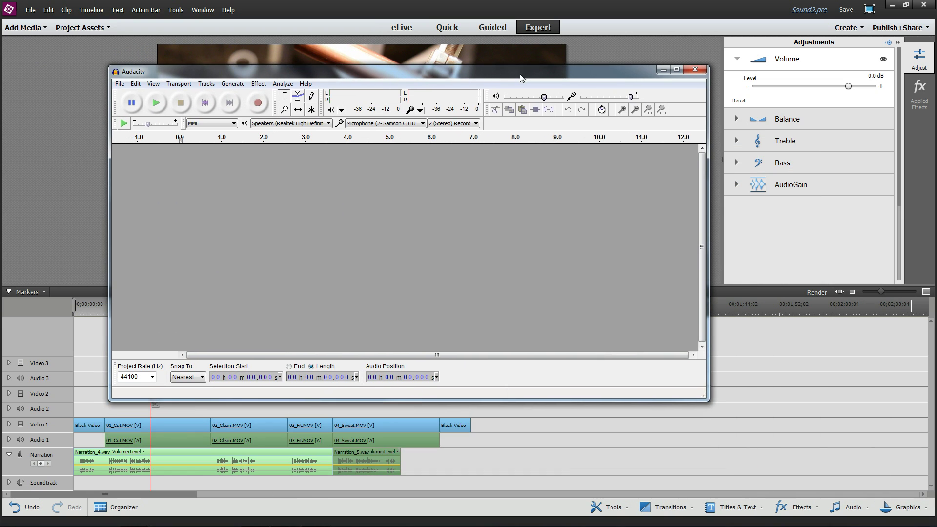
Step: In Audacity, open Narration_4.wav from the Sound folder as a stereo track
{"action": "left_click", "coordinate": [120, 84]}
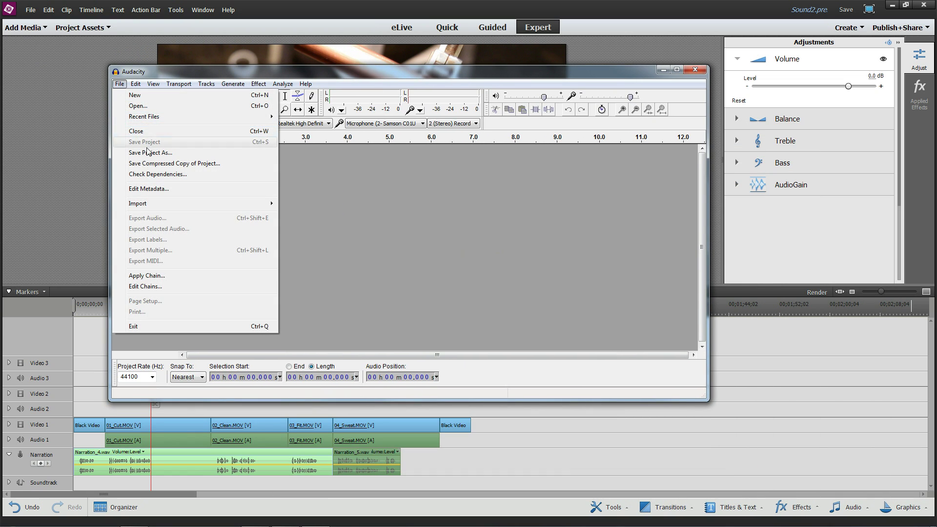
{"action": "left_click", "coordinate": [149, 105]}
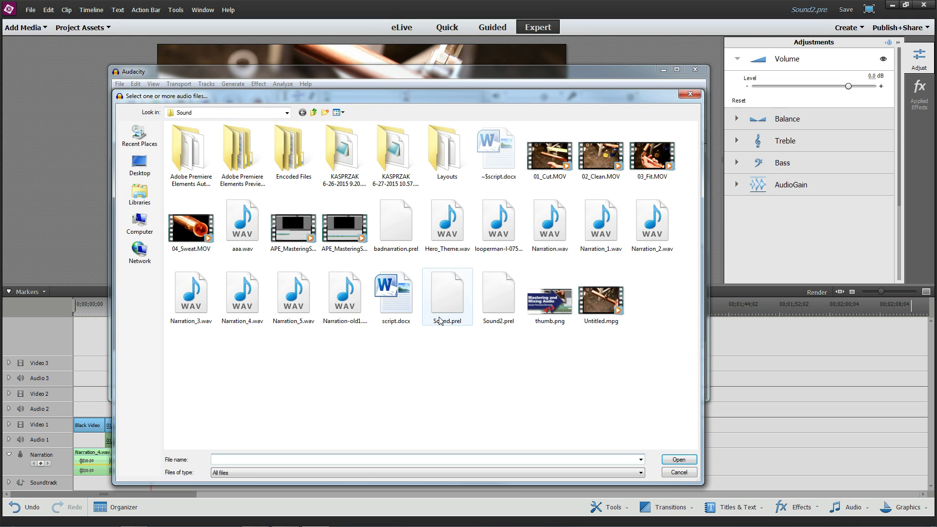
{"action": "left_click", "coordinate": [243, 300]}
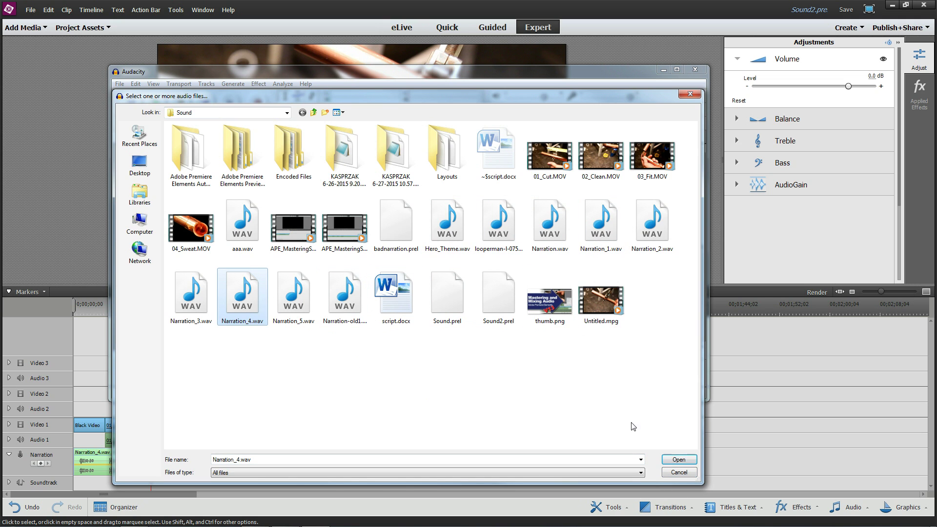
{"action": "left_click", "coordinate": [677, 460]}
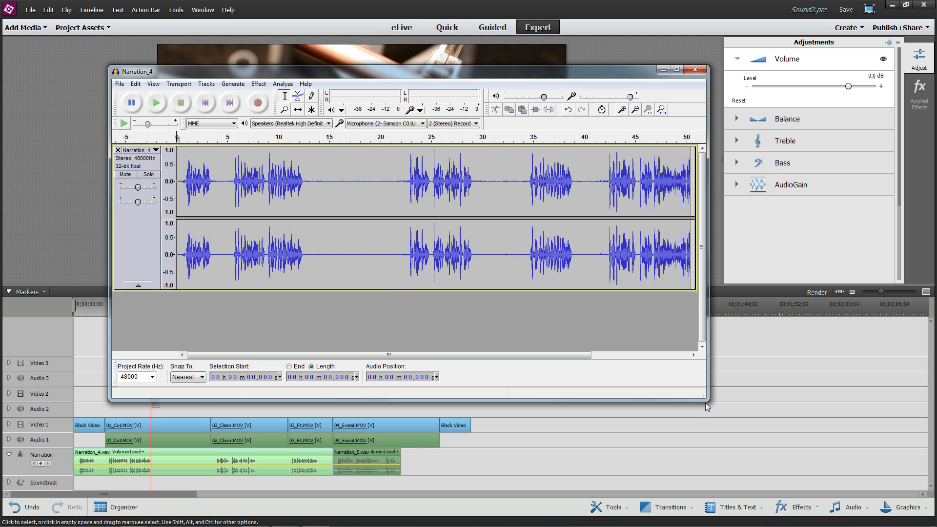
Step: Enlarge the Audacity window, zoom twice to about 10–27.5 s, and make the Narration_4 track taller
{"action": "left_click_drag", "start_coordinate": [706, 401], "coordinate": [855, 476]}
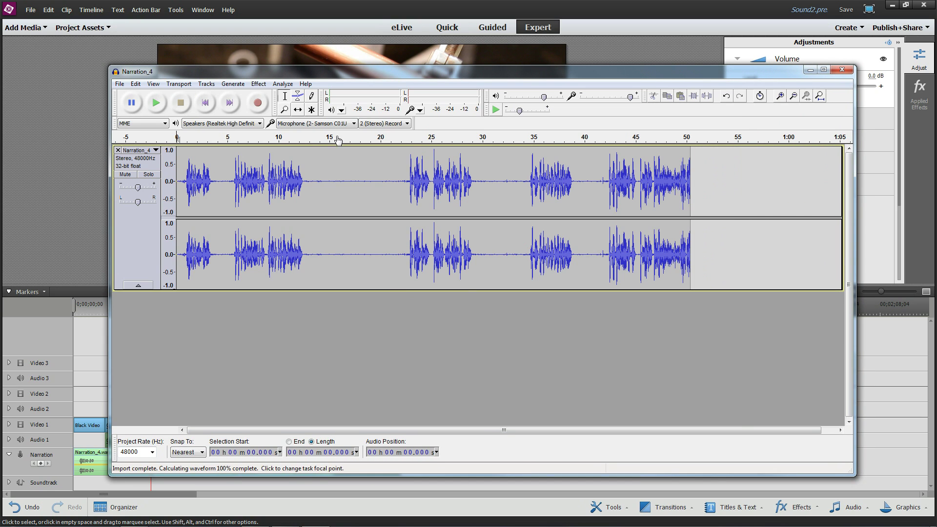
{"action": "left_click", "coordinate": [286, 108]}
{"action": "left_click", "coordinate": [320, 173]}
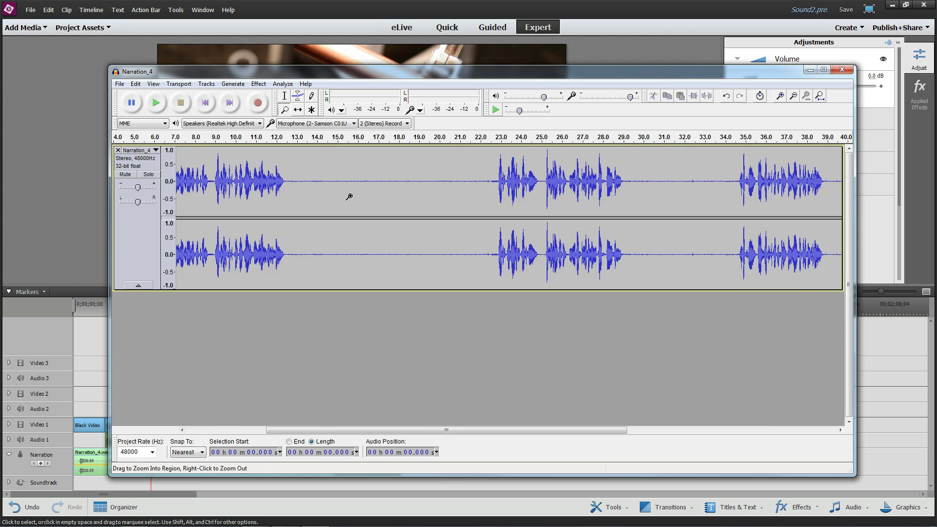
{"action": "left_click", "coordinate": [349, 196]}
{"action": "left_click", "coordinate": [285, 96]}
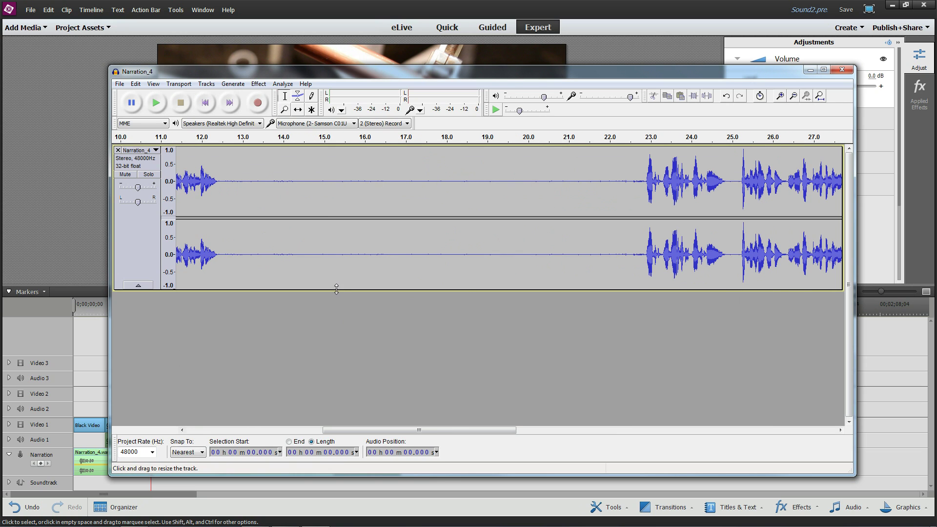
{"action": "left_click_drag", "start_coordinate": [335, 290], "coordinate": [337, 401]}
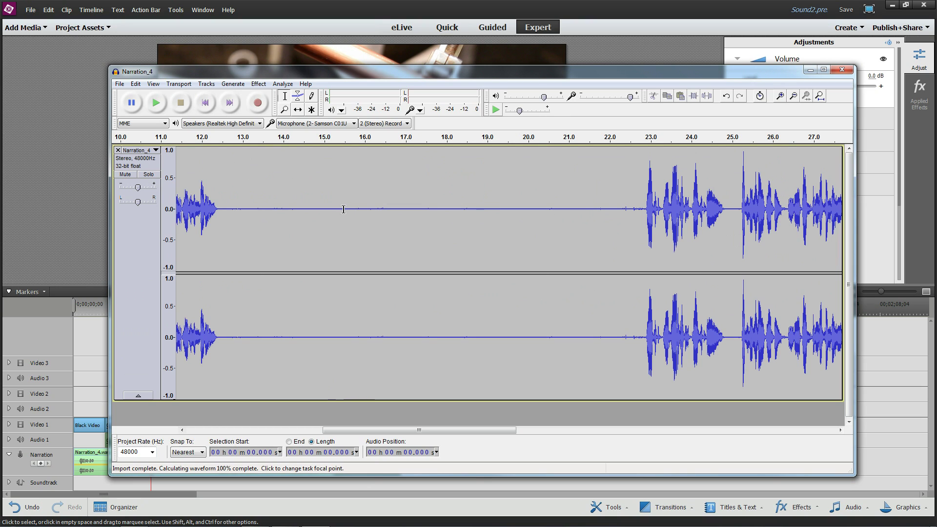
Step: Capture a Noise Removal profile from the quiet stretch at 12.9–21.5 s
{"action": "left_click", "coordinate": [276, 217]}
{"action": "left_click_drag", "start_coordinate": [239, 220], "coordinate": [588, 227]}
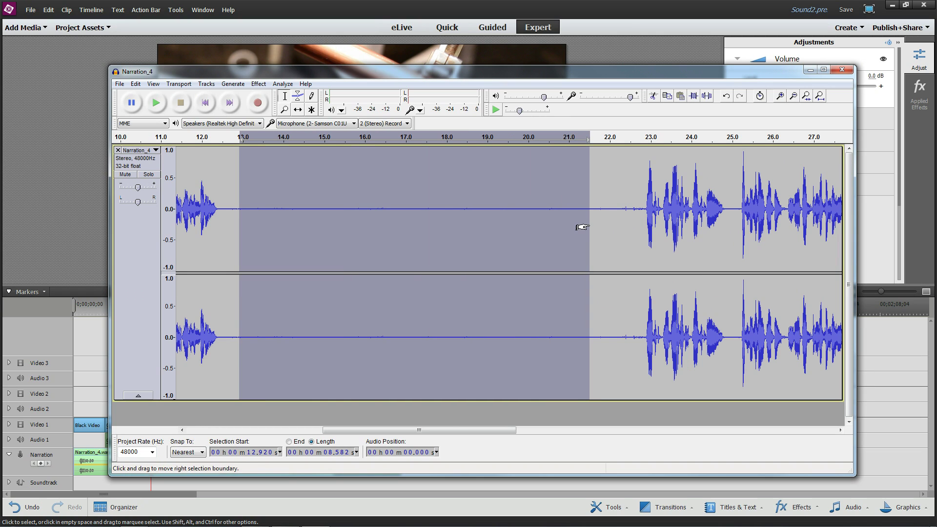
{"action": "left_click", "coordinate": [233, 84]}
{"action": "mouse_move", "coordinate": [258, 83]}
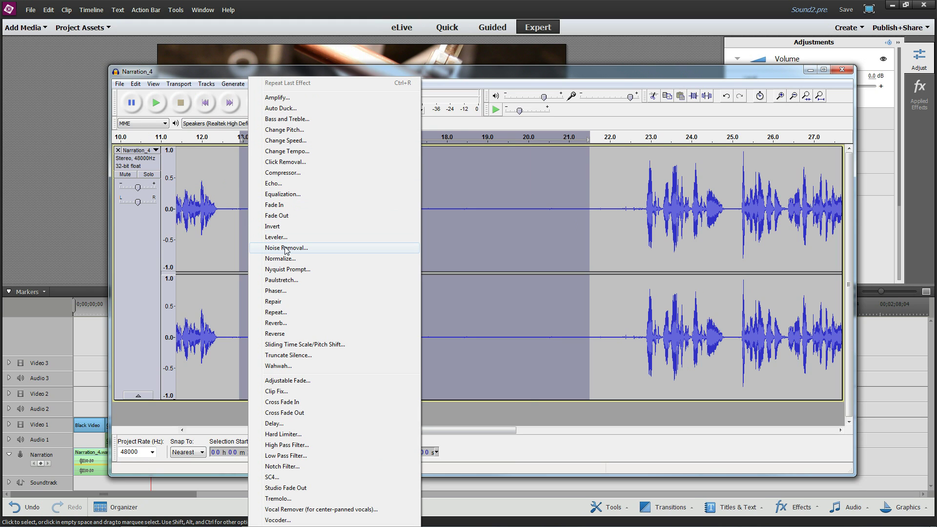
{"action": "left_click", "coordinate": [311, 248]}
{"action": "left_click", "coordinate": [519, 216]}
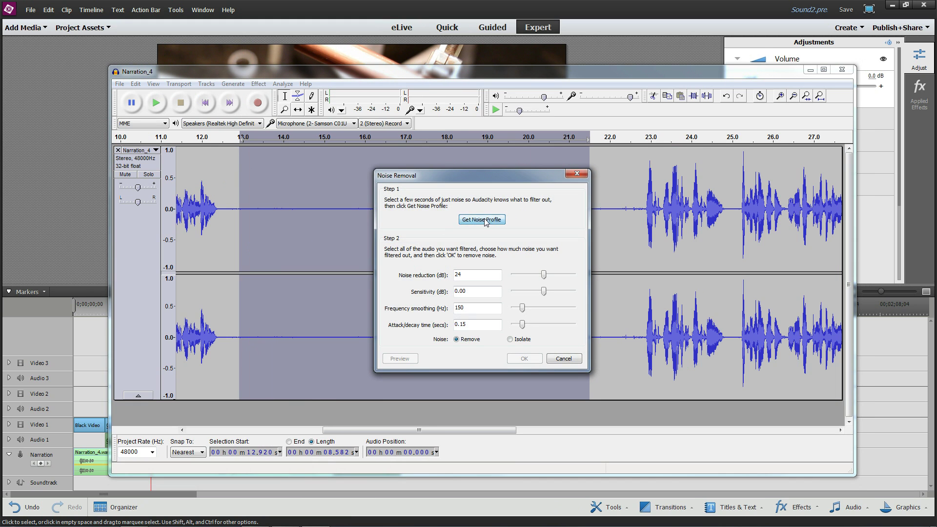
Step: Apply Noise Removal to the whole Narration_4 recording, then select the short gap at 22.326 s
{"action": "left_click", "coordinate": [230, 191]}
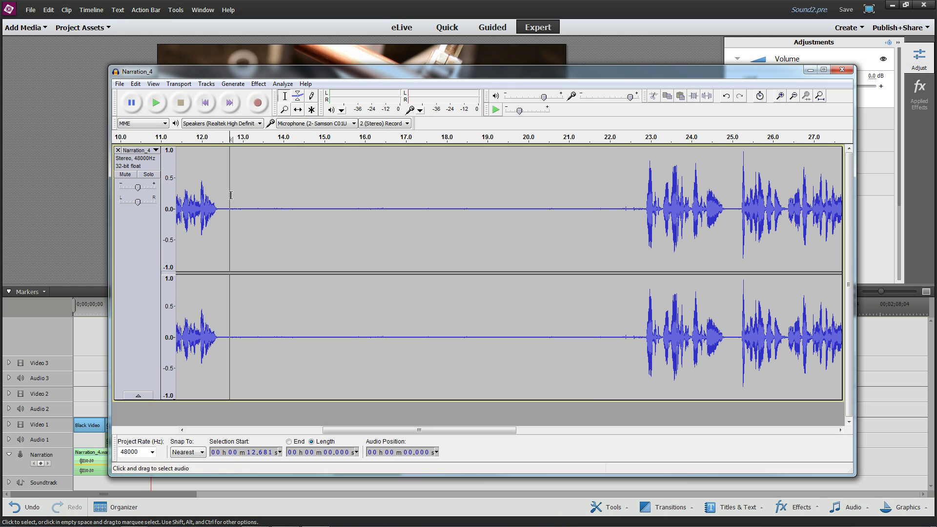
{"action": "left_click", "coordinate": [233, 83]}
{"action": "mouse_move", "coordinate": [259, 84]}
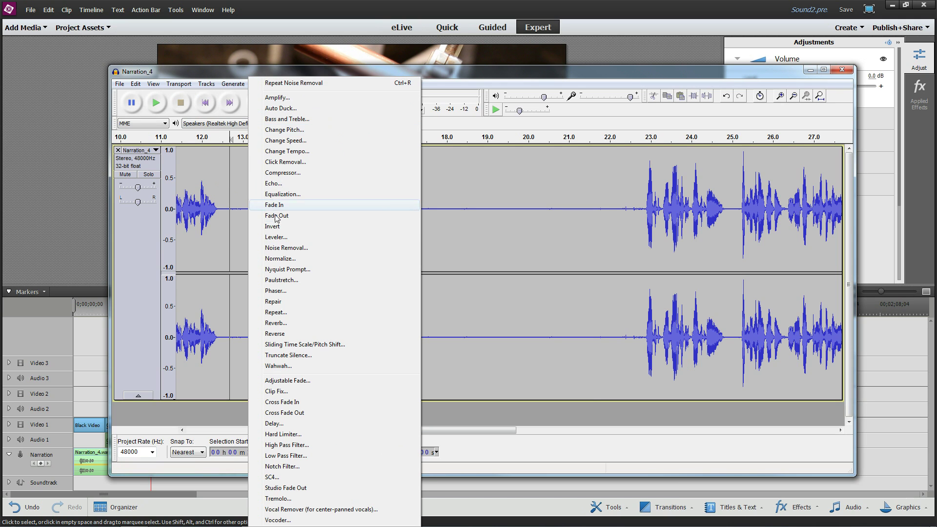
{"action": "left_click", "coordinate": [299, 248]}
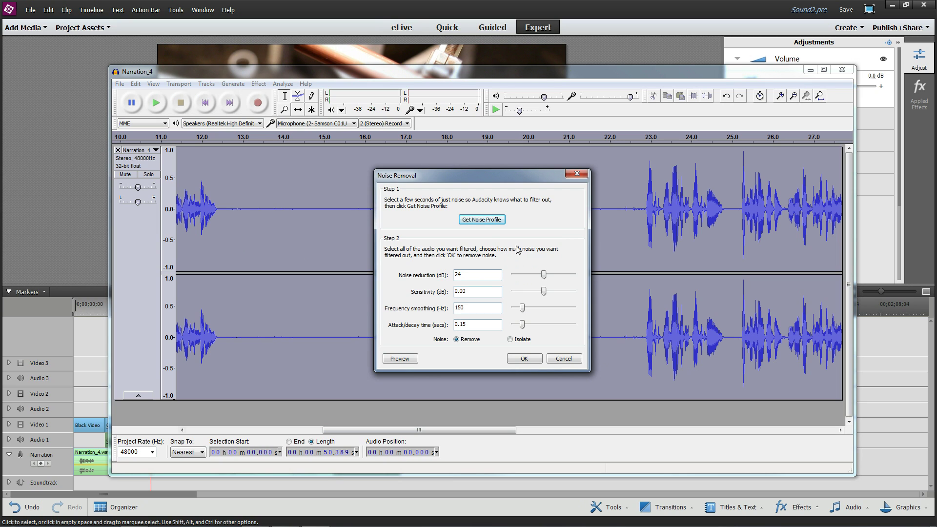
{"action": "left_click", "coordinate": [522, 360]}
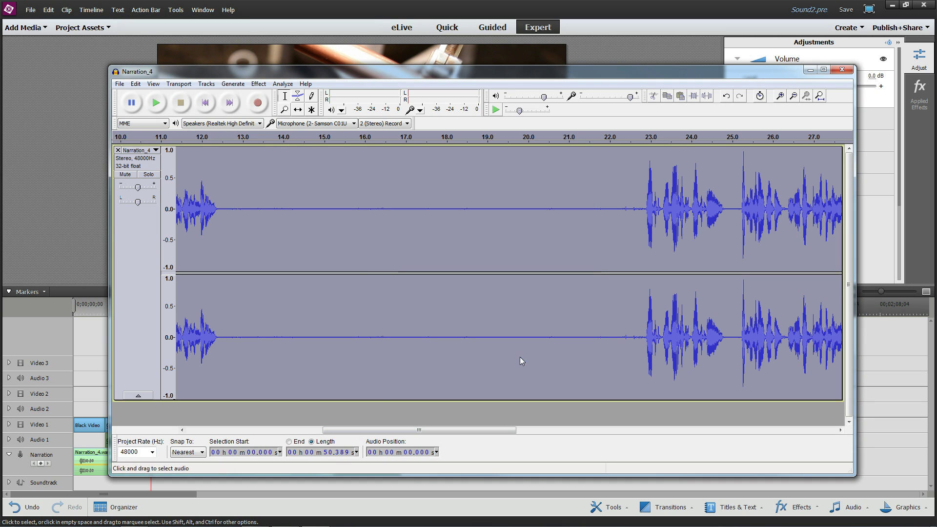
{"action": "left_click", "coordinate": [291, 200]}
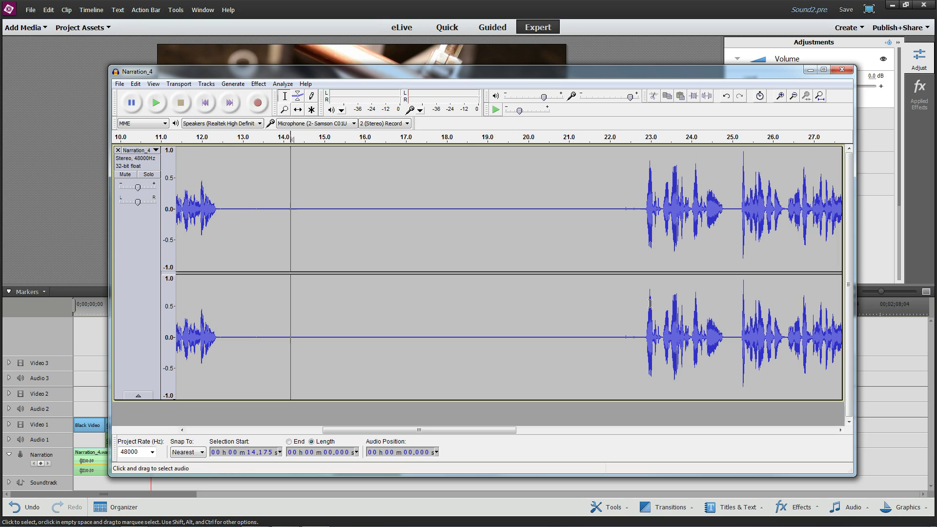
{"action": "left_click_drag", "start_coordinate": [623, 215], "coordinate": [639, 219]}
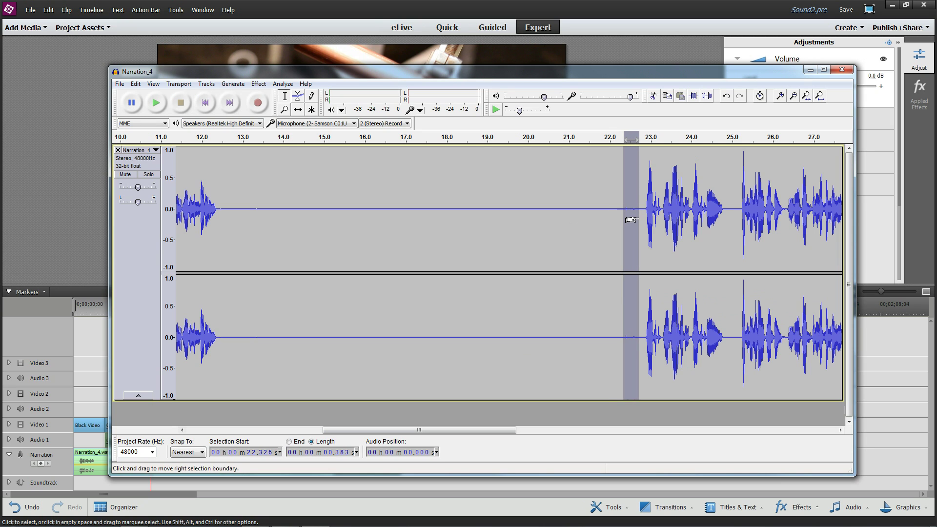
Step: Amplify the selected gap at 22.326 s by -12 dB and scroll back to the track start
{"action": "left_click", "coordinate": [258, 83]}
{"action": "left_click", "coordinate": [298, 98]}
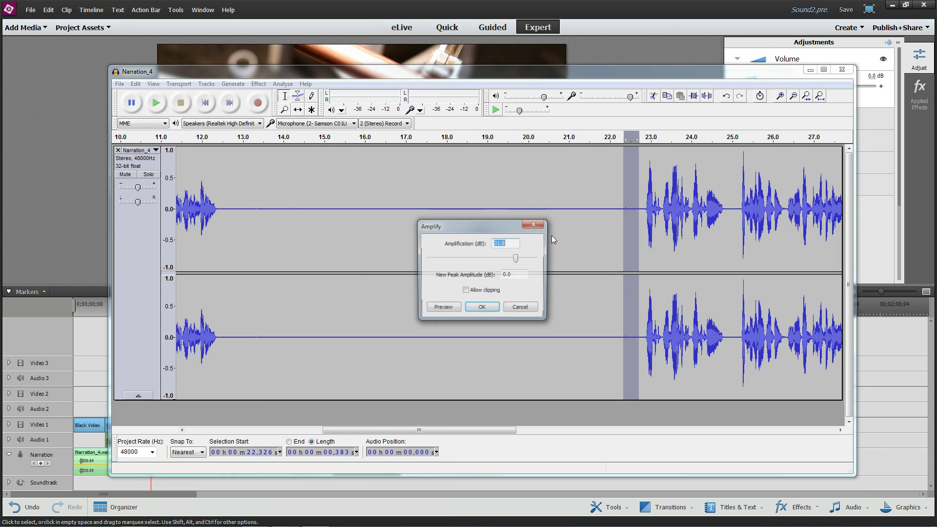
{"action": "type", "text": "-12"}
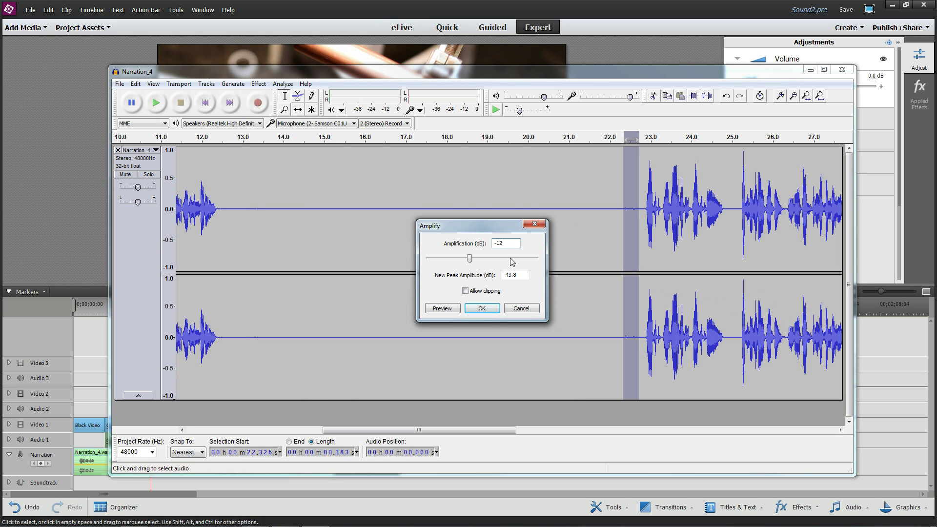
{"action": "key", "text": "Return"}
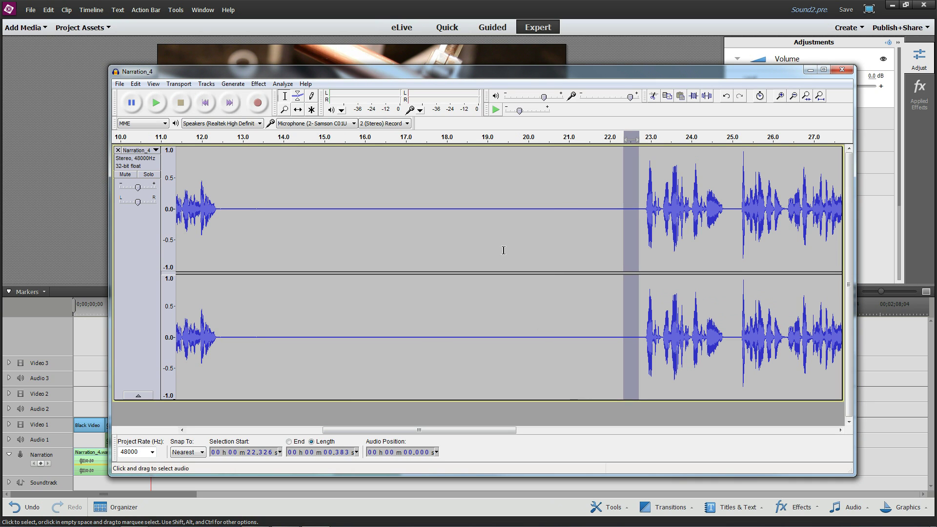
{"action": "left_click", "coordinate": [505, 252]}
{"action": "left_click_drag", "start_coordinate": [384, 431], "coordinate": [234, 402]}
Step: Apply a Graphic EQ to Narration_4 that cuts the lowest frequencies and boosts above 10000 Hz
{"action": "left_click_drag", "start_coordinate": [215, 213], "coordinate": [202, 214]}
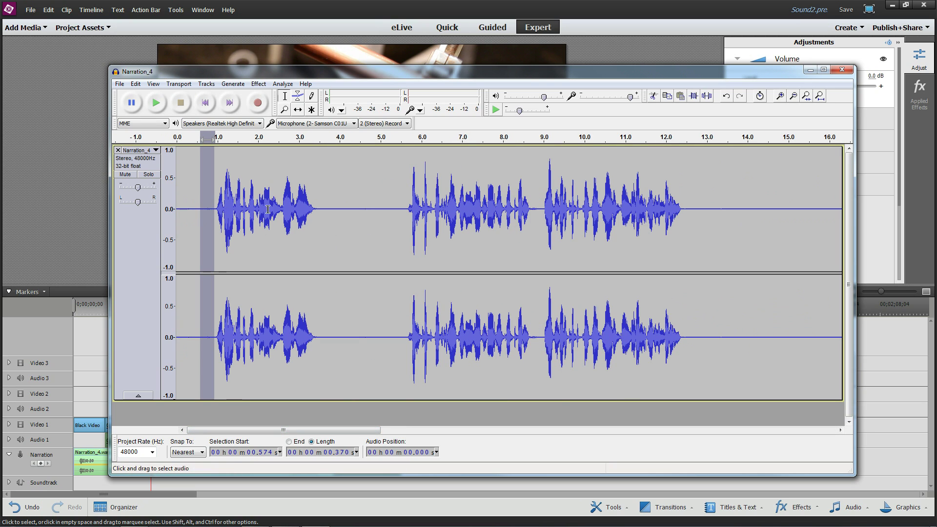
{"action": "left_click", "coordinate": [321, 180]}
{"action": "left_click", "coordinate": [205, 179]}
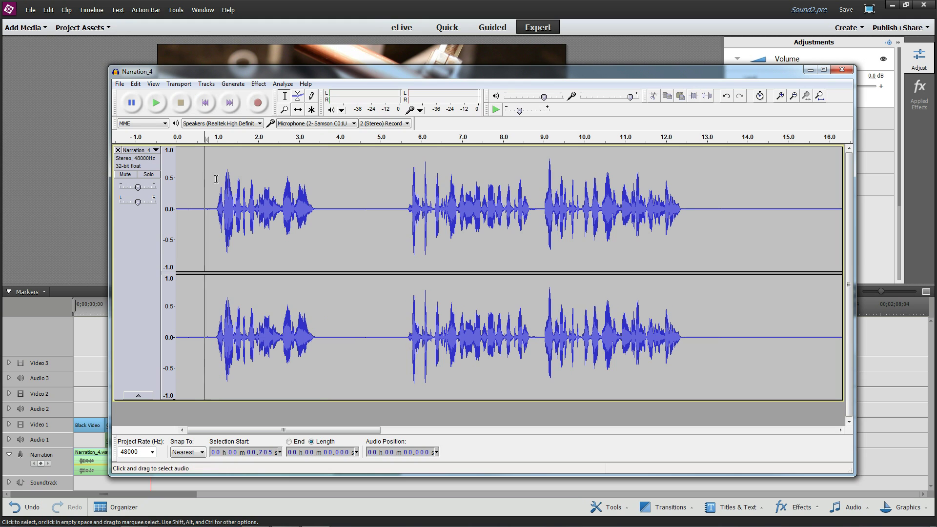
{"action": "left_click", "coordinate": [258, 84]}
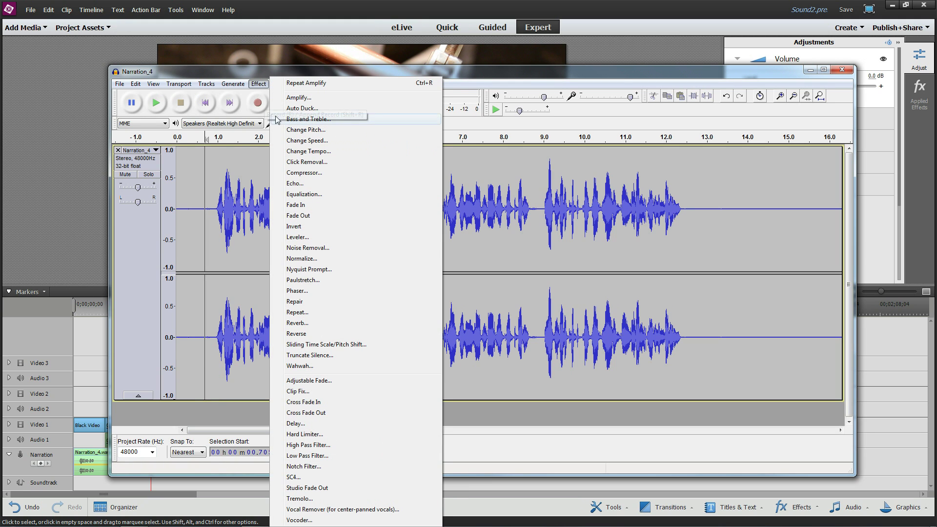
{"action": "left_click", "coordinate": [303, 194]}
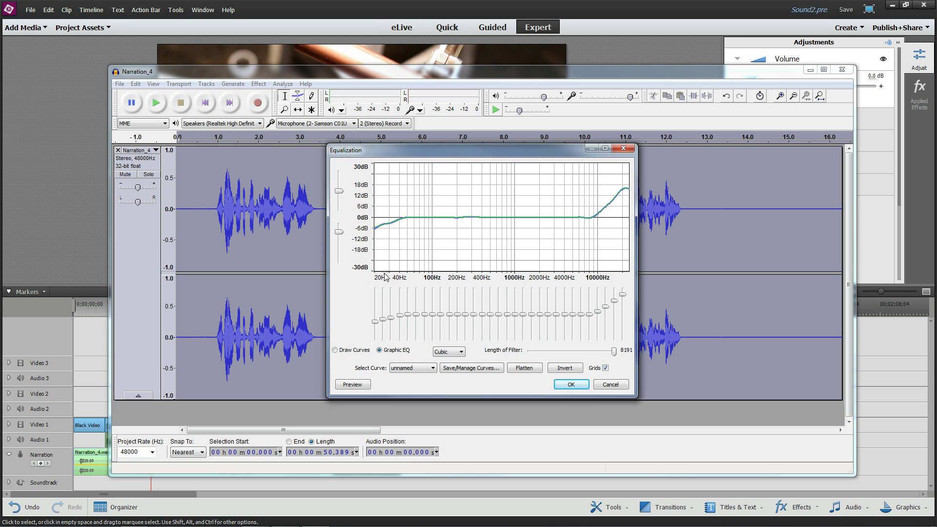
{"action": "mouse_move", "coordinate": [379, 325]}
{"action": "left_mouse_down"}
{"action": "mouse_move", "coordinate": [379, 341]}
{"action": "mouse_move", "coordinate": [379, 322]}
{"action": "left_mouse_up"}
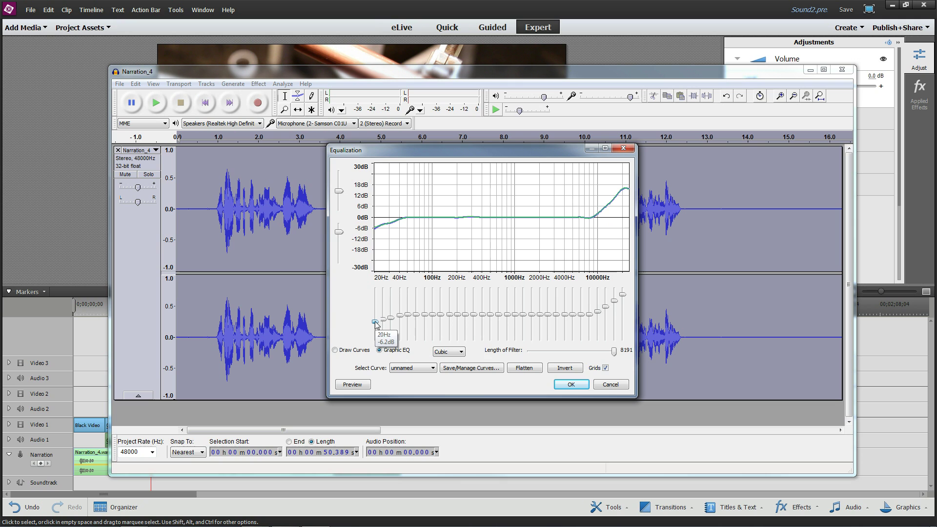
{"action": "left_click", "coordinate": [569, 384]}
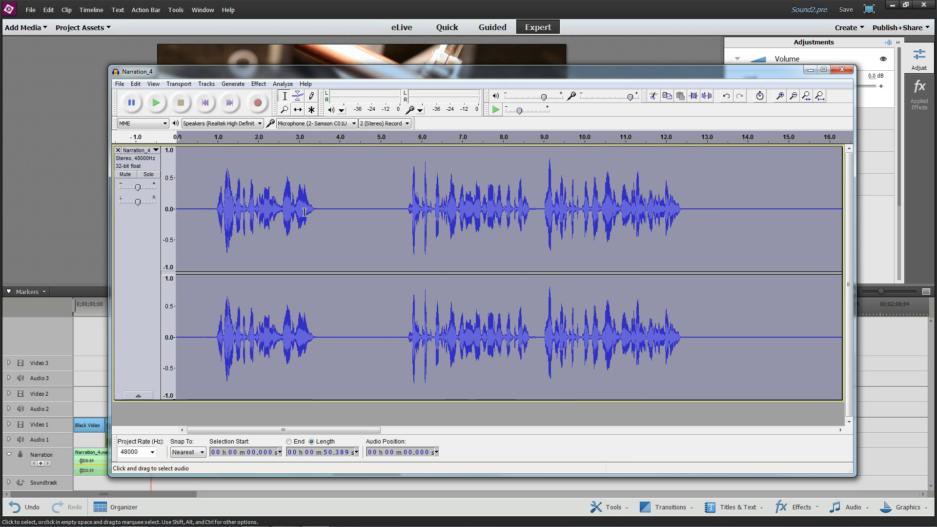
Step: Normalize the narration to a -1.0 dB peak with DC offset removed
{"action": "left_click", "coordinate": [342, 182]}
{"action": "left_click", "coordinate": [259, 83]}
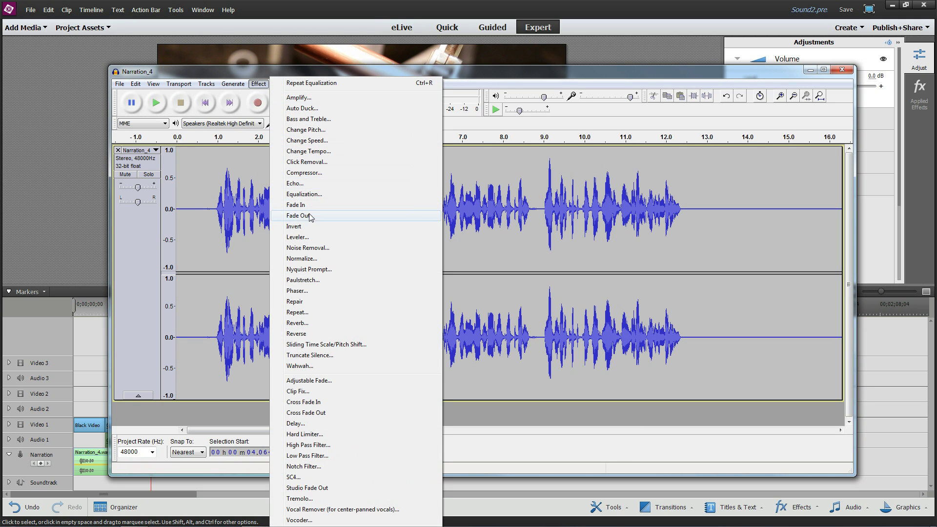
{"action": "left_click", "coordinate": [313, 258]}
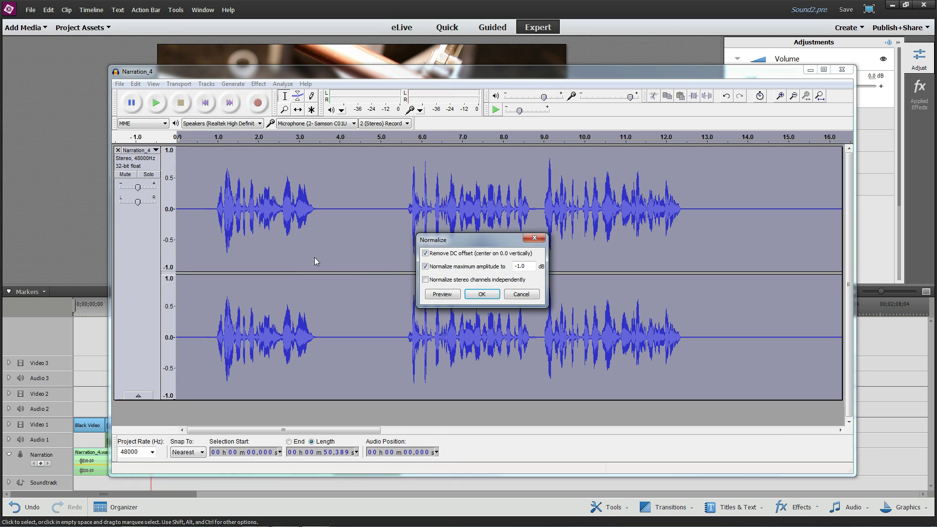
{"action": "left_click", "coordinate": [482, 294]}
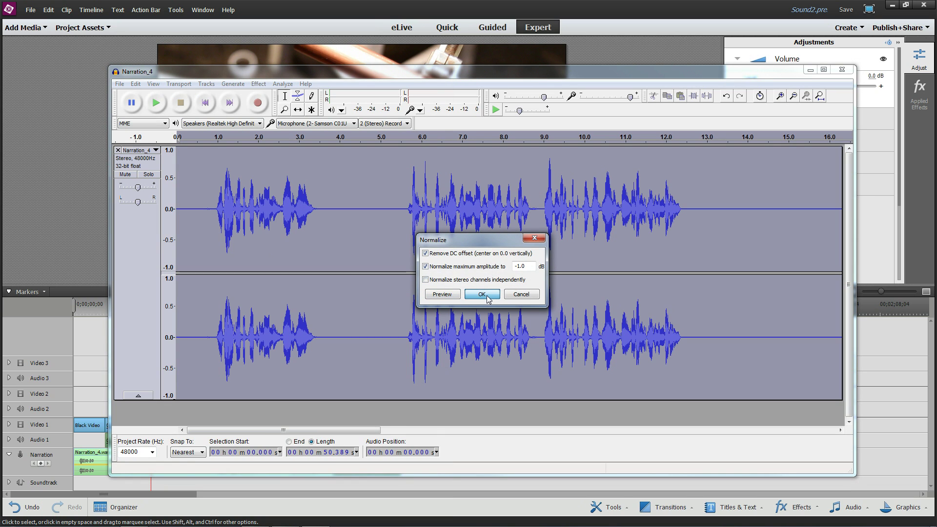
Step: Play the normalized narration from near its beginning, then stop
{"action": "left_click", "coordinate": [203, 182]}
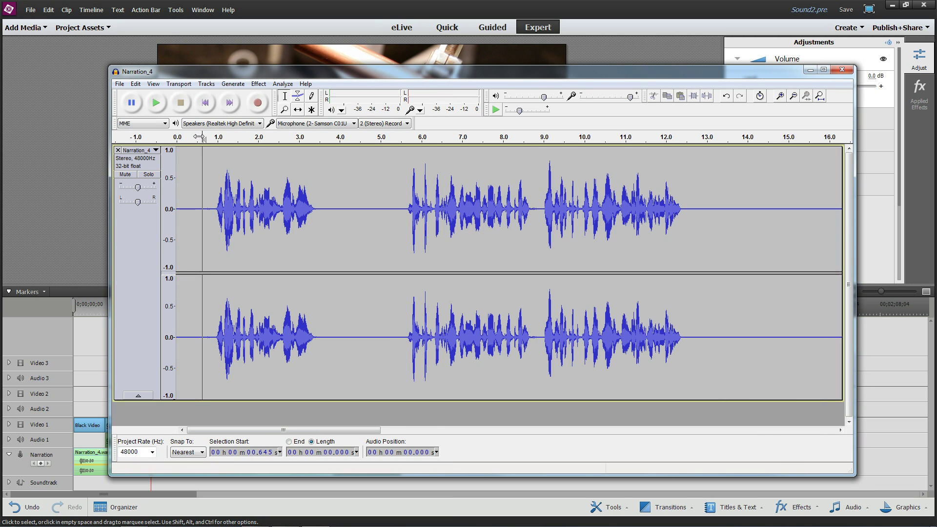
{"action": "left_click", "coordinate": [157, 103]}
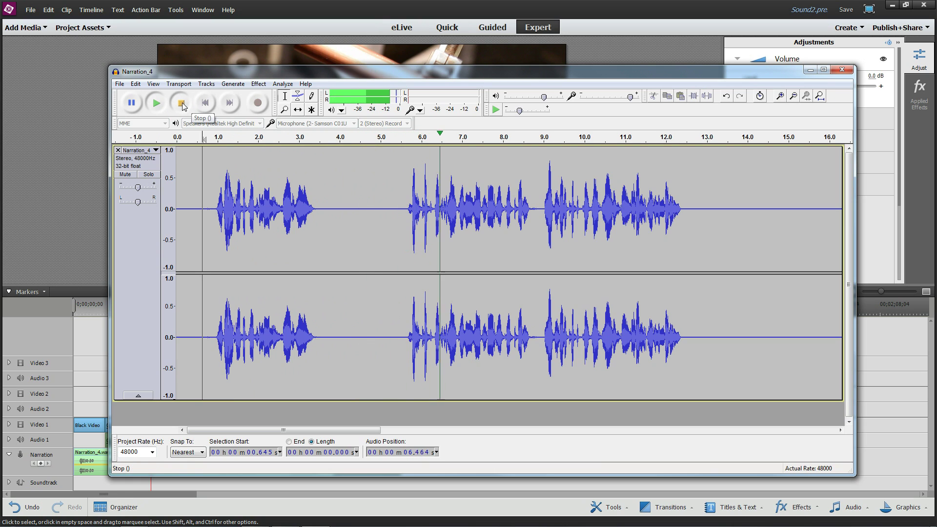
{"action": "left_click", "coordinate": [180, 102]}
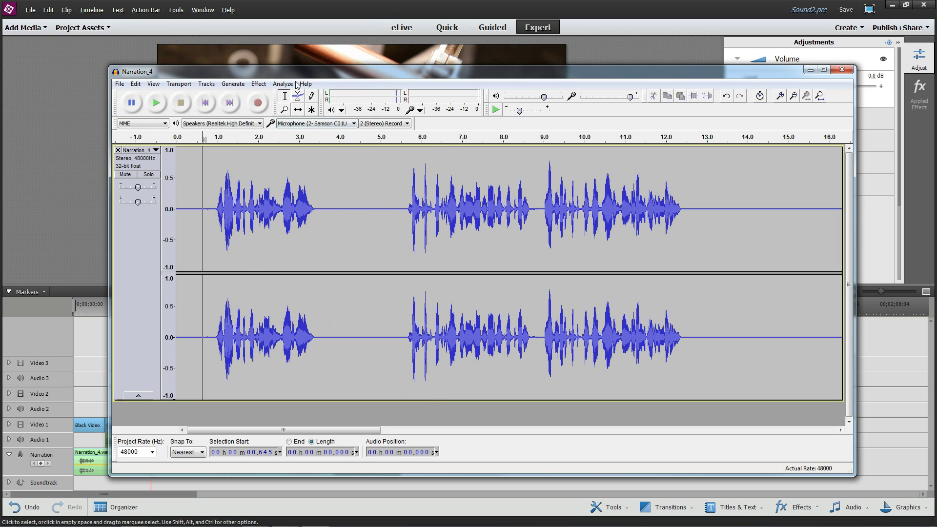
Step: Export the processed narration over Narration_4.wav as a 16-bit PCM WAV, confirming the replacement
{"action": "left_click_drag", "start_coordinate": [299, 75], "coordinate": [343, 52]}
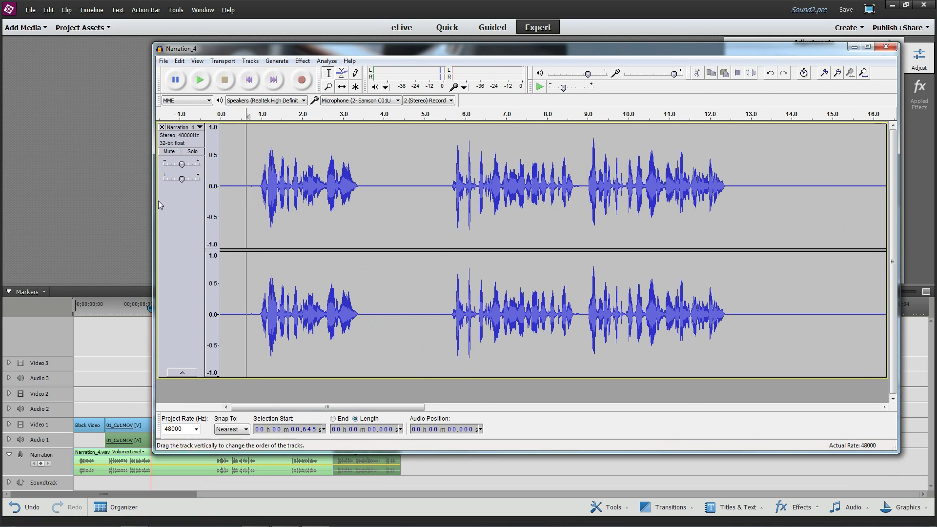
{"action": "left_click", "coordinate": [164, 60]}
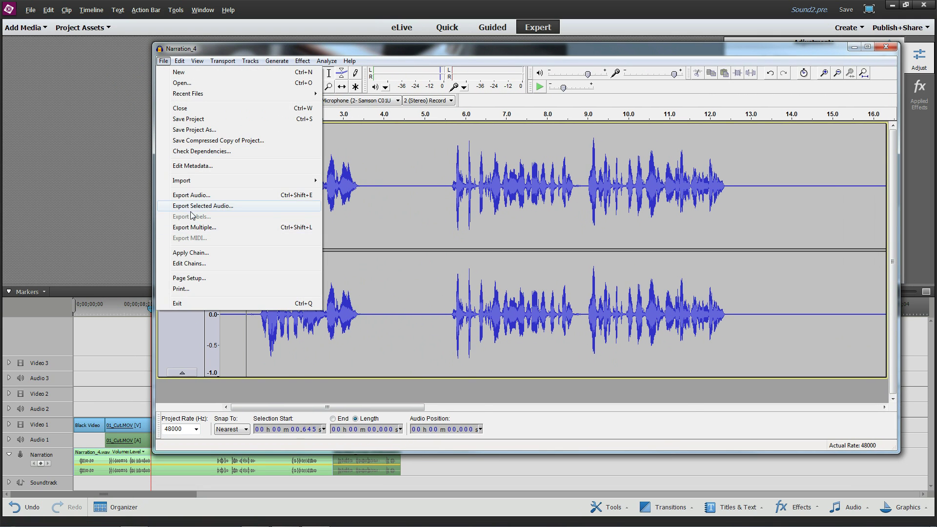
{"action": "left_click", "coordinate": [205, 200]}
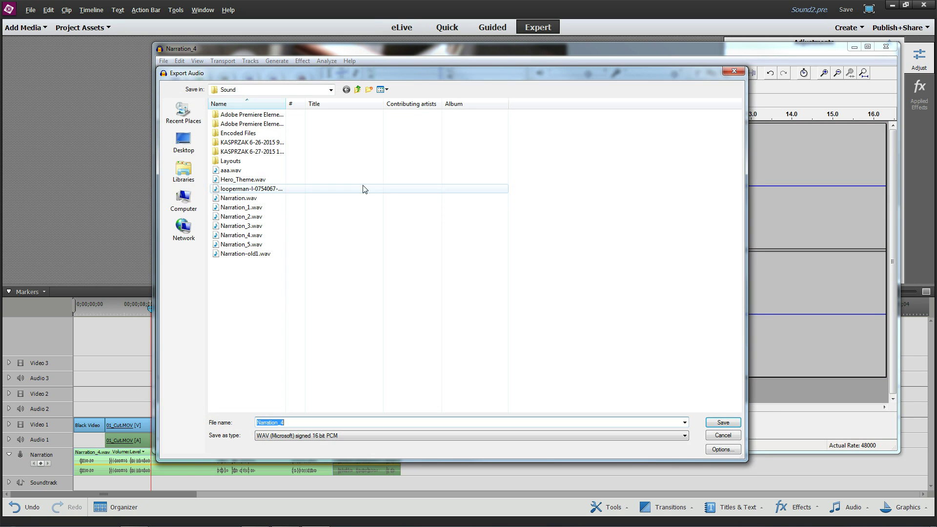
{"action": "left_click", "coordinate": [270, 237]}
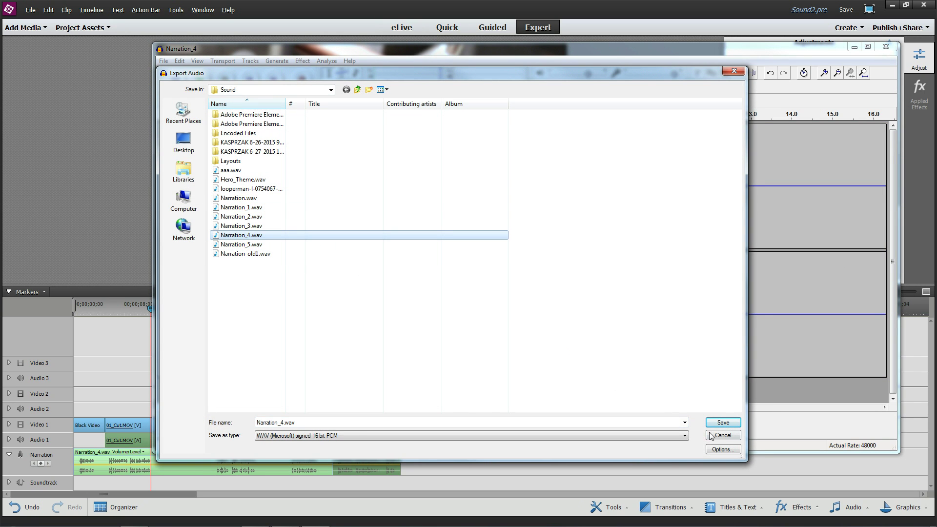
{"action": "left_click", "coordinate": [723, 423]}
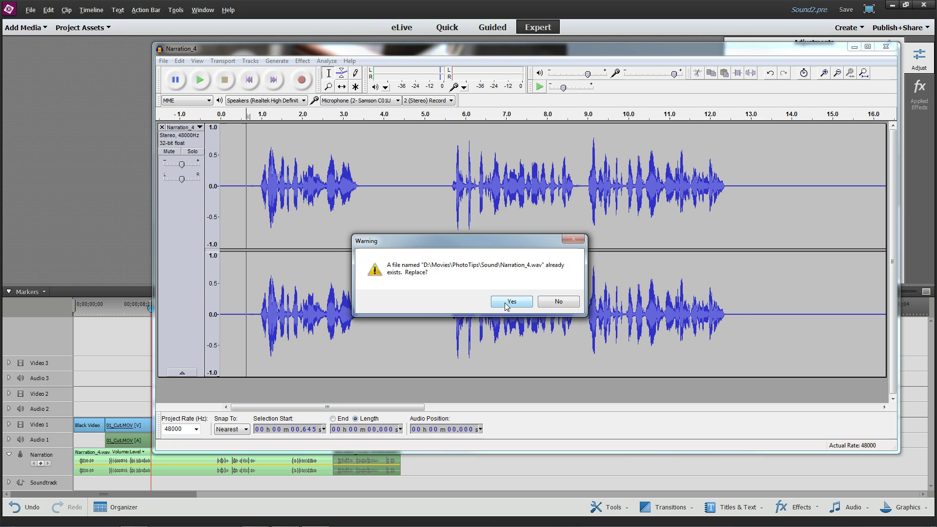
{"action": "left_click", "coordinate": [511, 302]}
{"action": "left_click", "coordinate": [512, 335]}
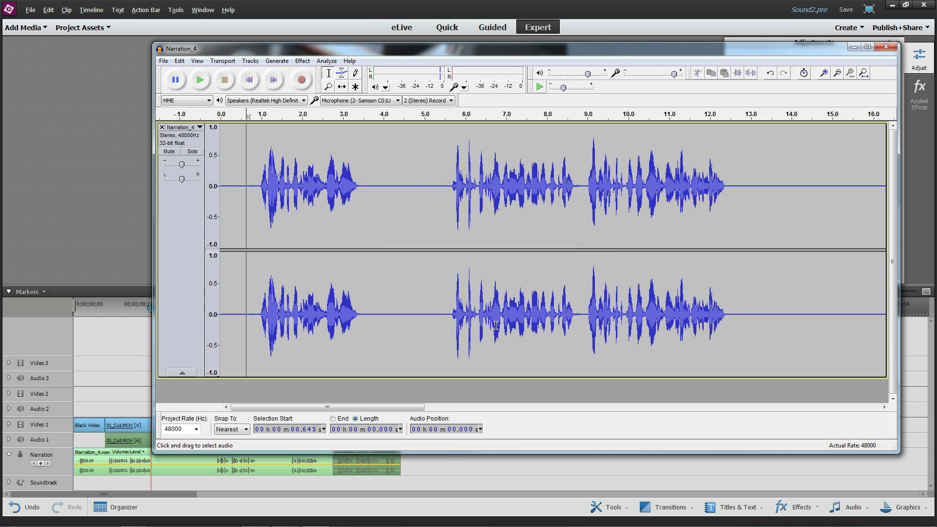
Step: Close Audacity, then play the timeline from 00;00;00;00 and stop at about 00;00;06;01
{"action": "key", "text": "ctrl+w"}
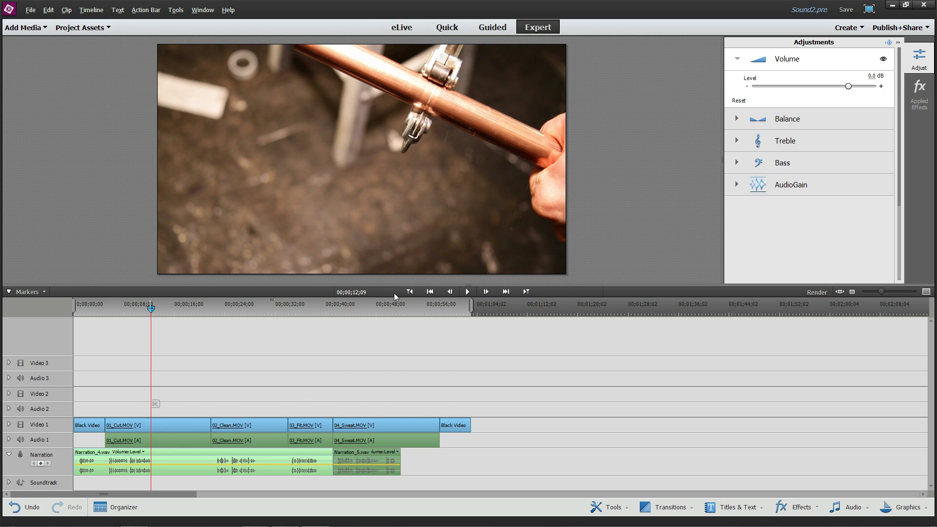
{"action": "left_click", "coordinate": [87, 375]}
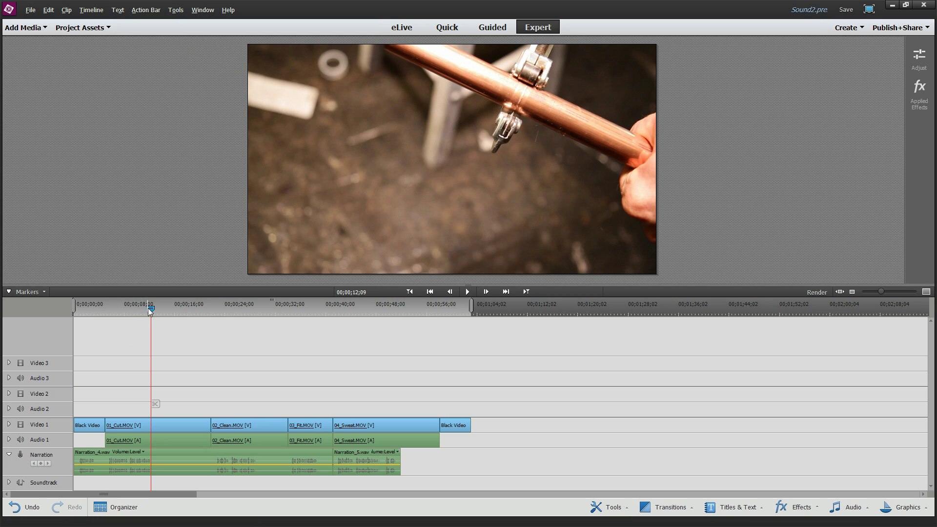
{"action": "left_click_drag", "start_coordinate": [150, 308], "coordinate": [66, 309]}
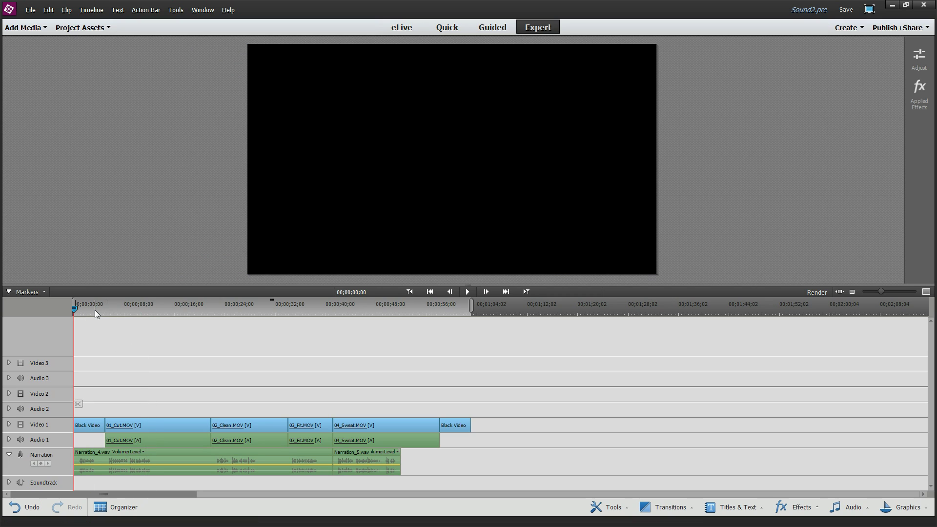
{"action": "left_click", "coordinate": [467, 292]}
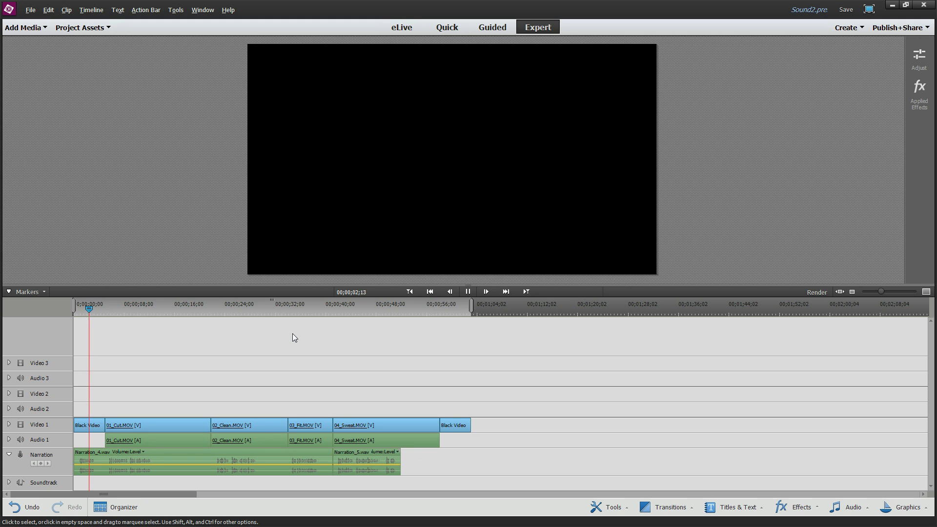
{"action": "left_click", "coordinate": [468, 292]}
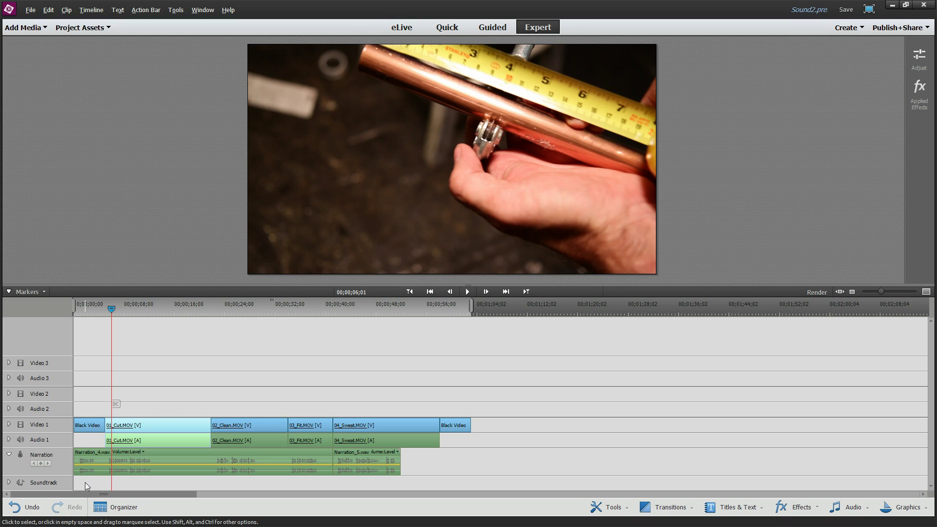
Step: Preview the Hero_Theme.wav clip from Project Assets
{"action": "left_click", "coordinate": [107, 30]}
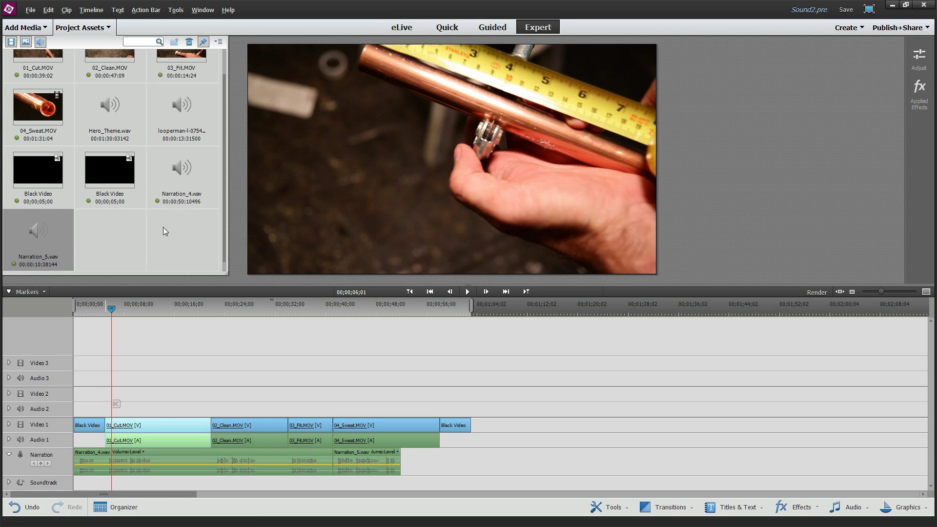
{"action": "double_click", "coordinate": [107, 118]}
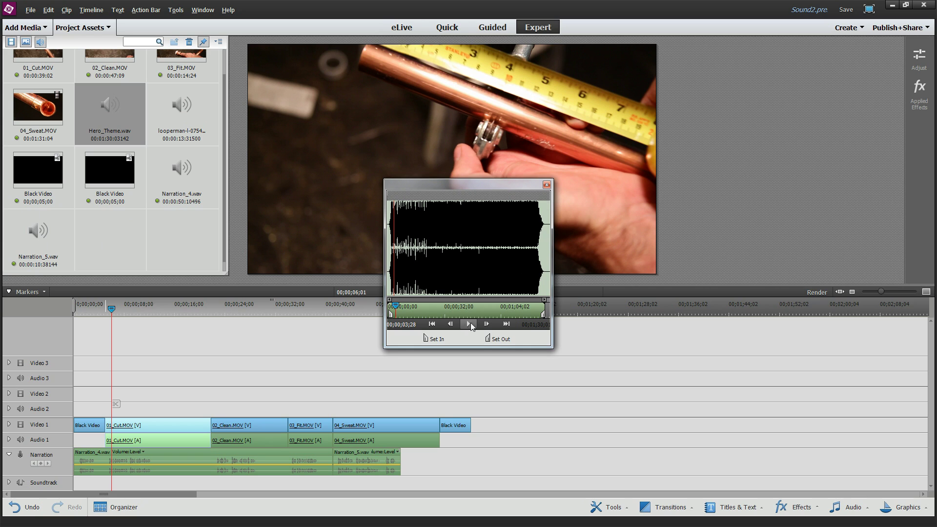
{"action": "left_click", "coordinate": [547, 185]}
Step: Put Hero_Theme.wav on the expanded Soundtrack track at the timeline start and play to check
{"action": "left_click_drag", "start_coordinate": [114, 114], "coordinate": [90, 484]}
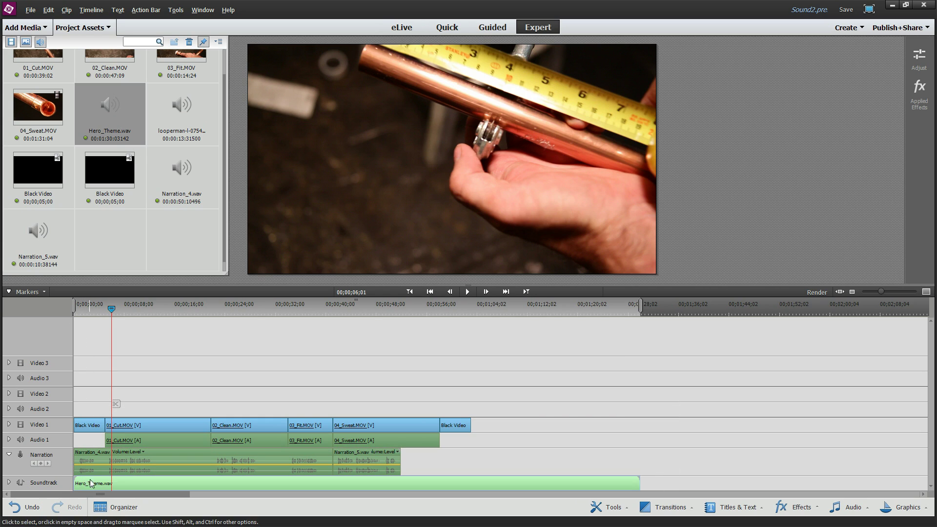
{"action": "left_click", "coordinate": [9, 483]}
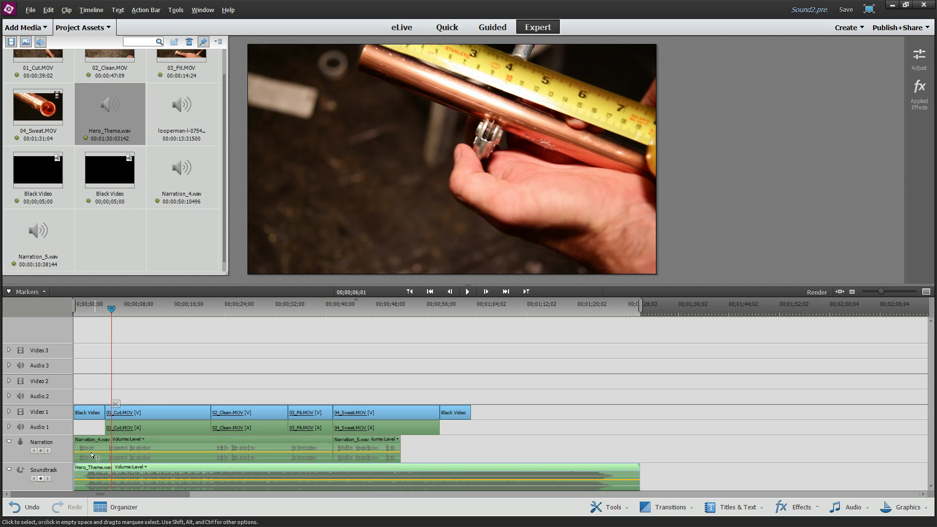
{"action": "left_click_drag", "start_coordinate": [77, 472], "coordinate": [83, 471]}
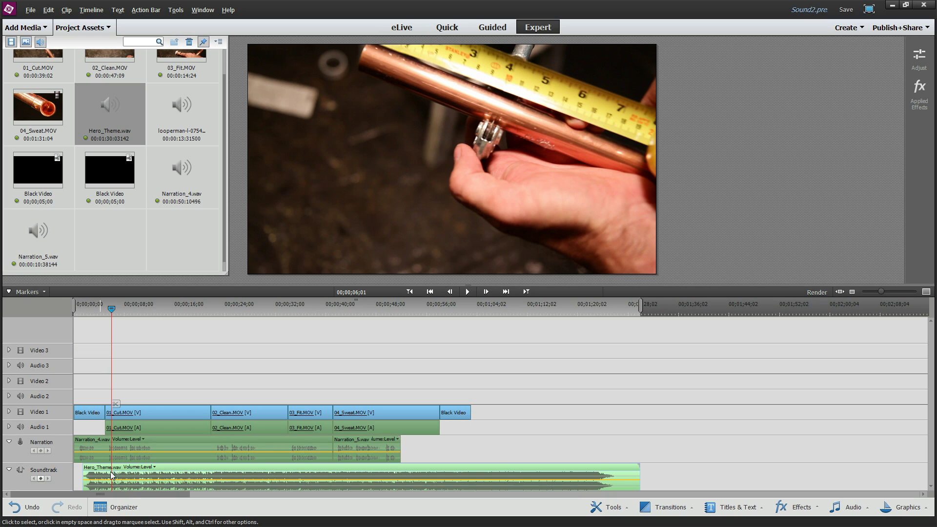
{"action": "left_click_drag", "start_coordinate": [186, 467], "coordinate": [171, 468]}
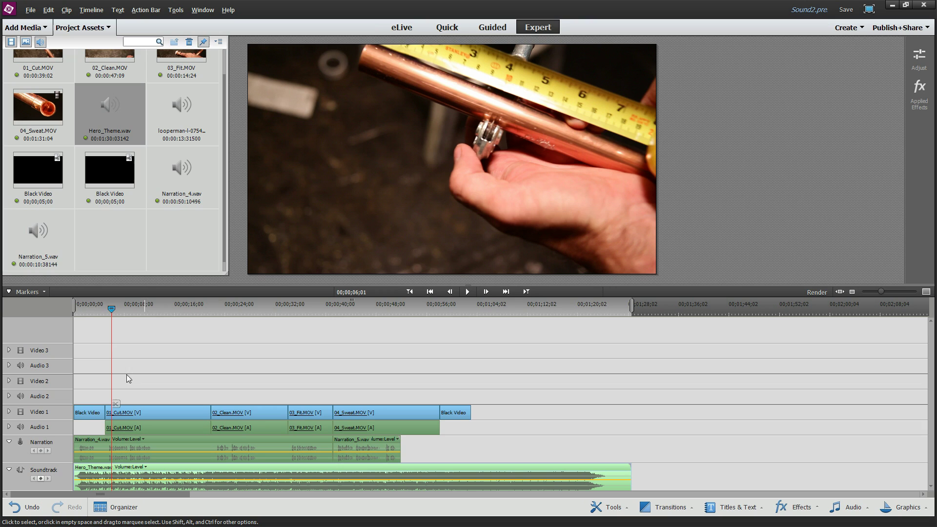
{"action": "left_click_drag", "start_coordinate": [111, 311], "coordinate": [76, 311]}
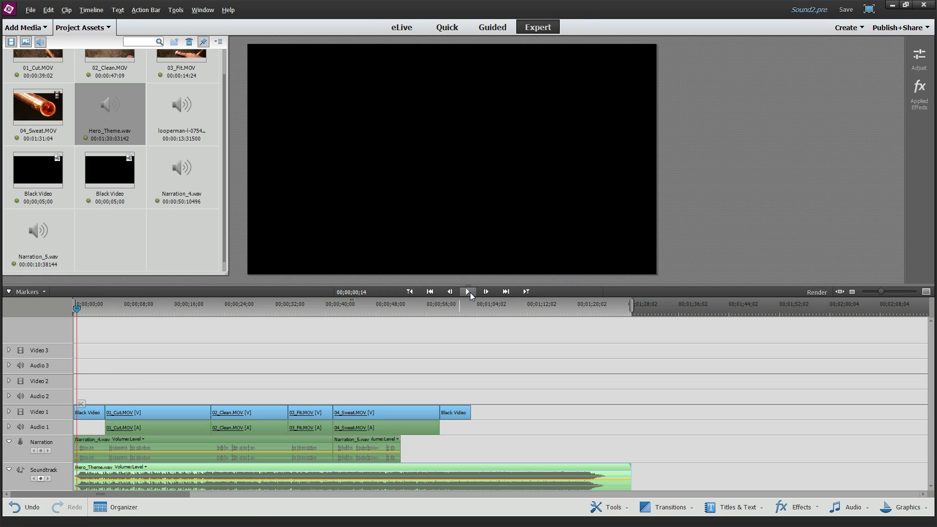
{"action": "left_click", "coordinate": [470, 290]}
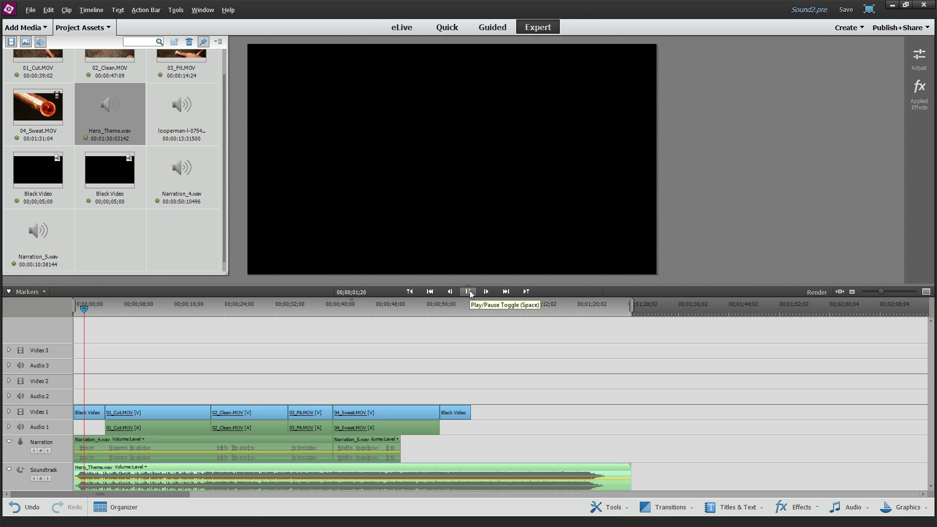
{"action": "left_click", "coordinate": [470, 291]}
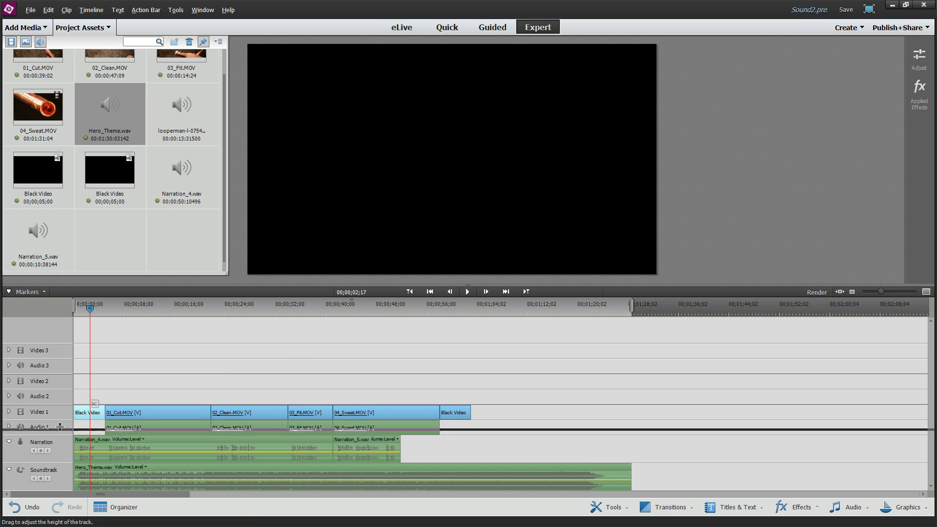
Step: Enlarge the Soundtrack track, trial-lower Hero_Theme's volume, then restore it to about -0.4 dB
{"action": "left_click_drag", "start_coordinate": [59, 461], "coordinate": [61, 352]}
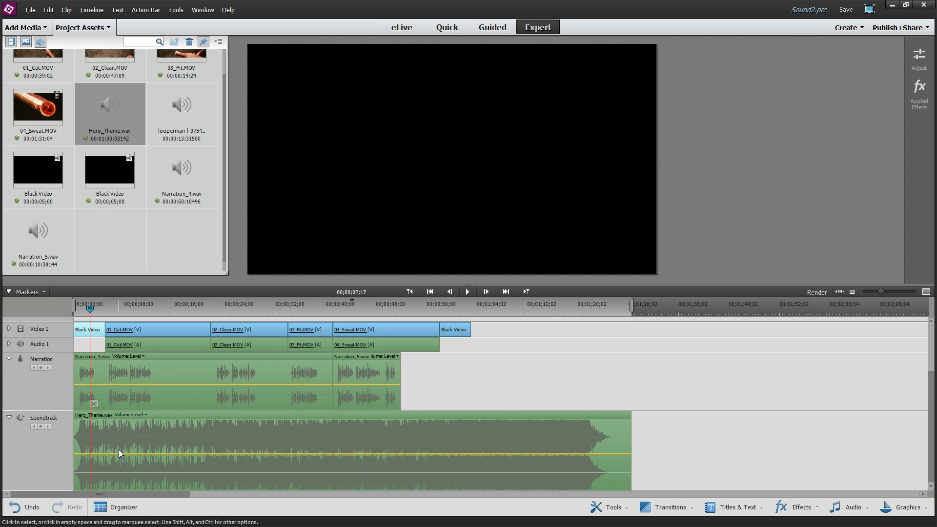
{"action": "left_click_drag", "start_coordinate": [119, 453], "coordinate": [121, 480]}
{"action": "left_click", "coordinate": [468, 292]}
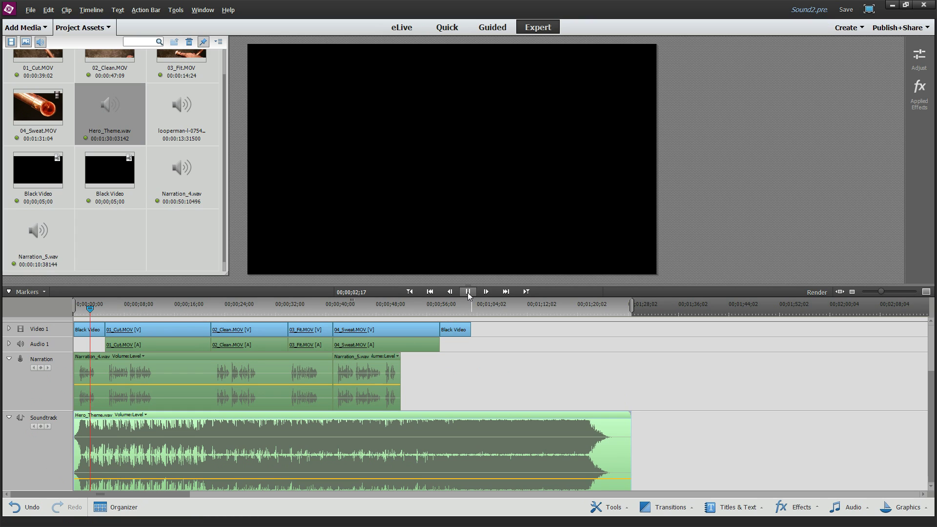
{"action": "left_click", "coordinate": [468, 292]}
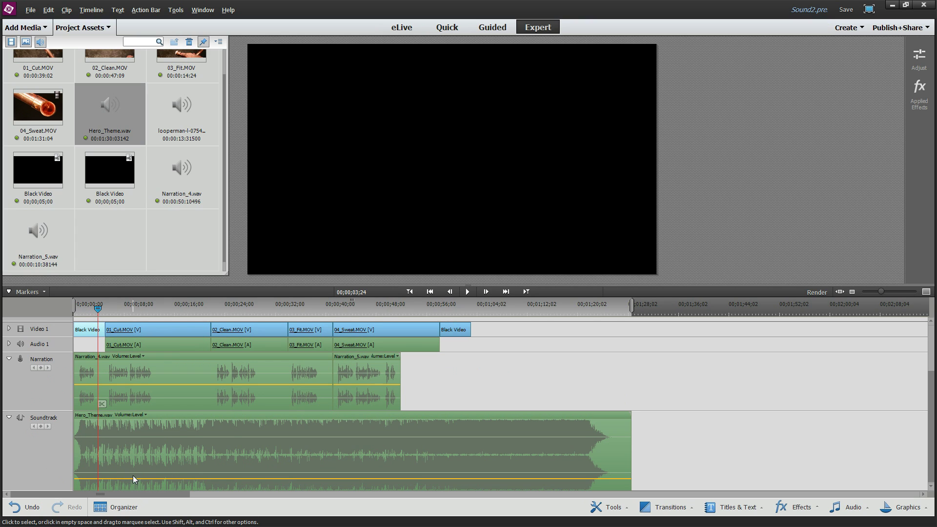
{"action": "left_click_drag", "start_coordinate": [132, 478], "coordinate": [133, 455]}
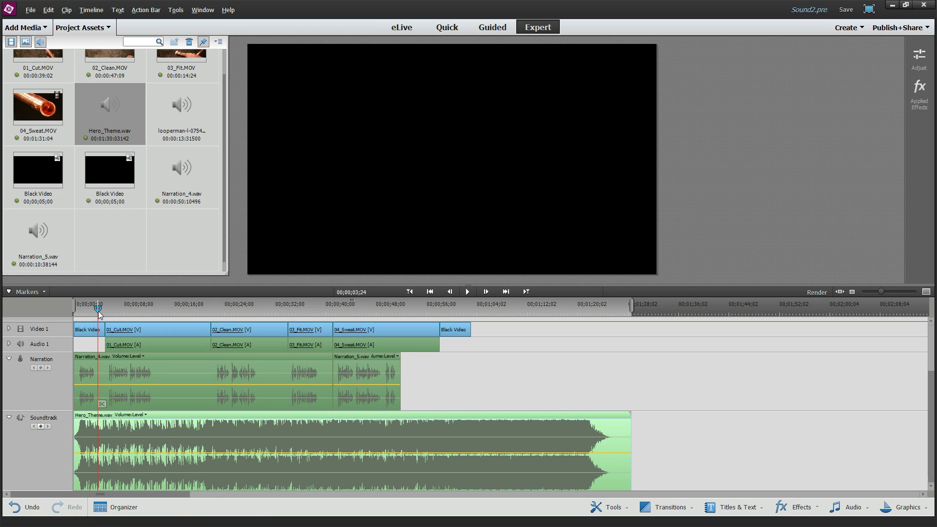
Step: Keyframe Hero_Theme's volume at its start and at 00;00;00;26, dropping to about -11 dB
{"action": "left_click_drag", "start_coordinate": [99, 310], "coordinate": [60, 311]}
{"action": "left_click", "coordinate": [40, 426]}
{"action": "left_click_drag", "start_coordinate": [75, 308], "coordinate": [80, 308]}
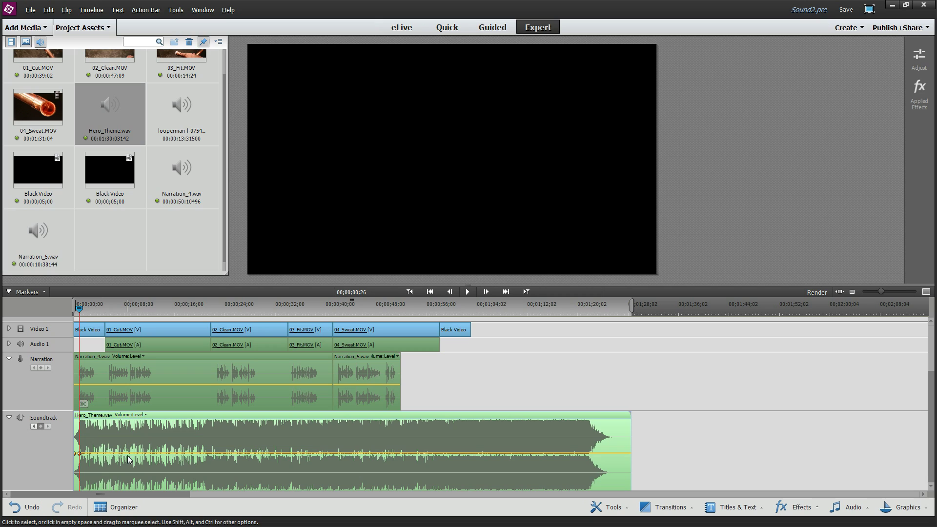
{"action": "left_click_drag", "start_coordinate": [131, 464], "coordinate": [131, 481]}
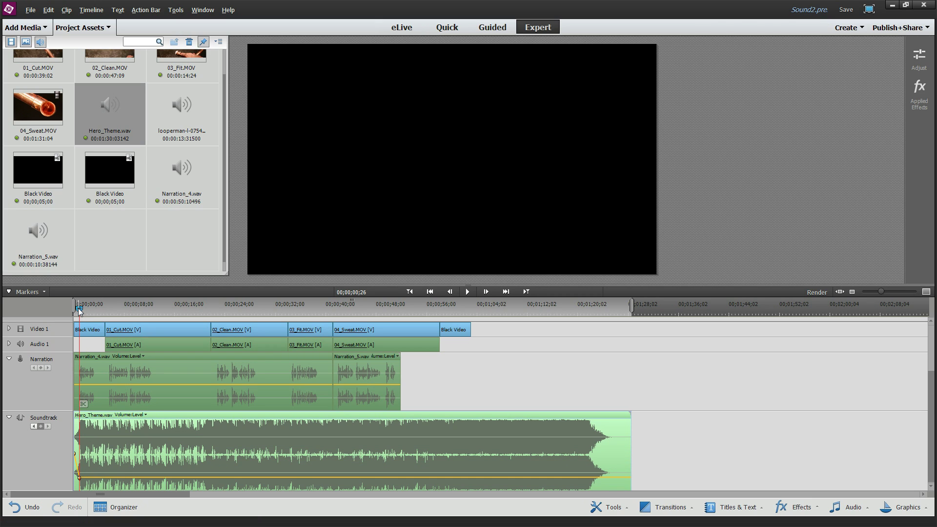
{"action": "left_click_drag", "start_coordinate": [78, 308], "coordinate": [74, 309]}
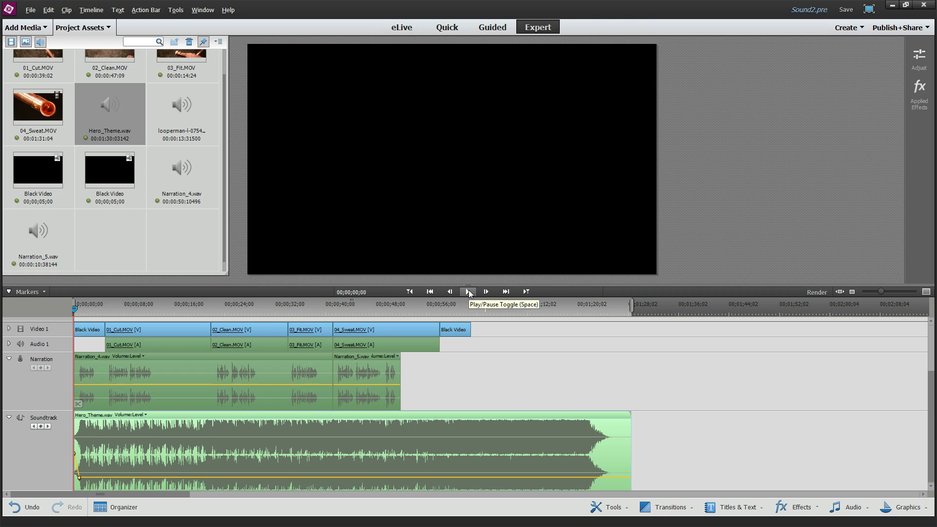
{"action": "left_click", "coordinate": [469, 292]}
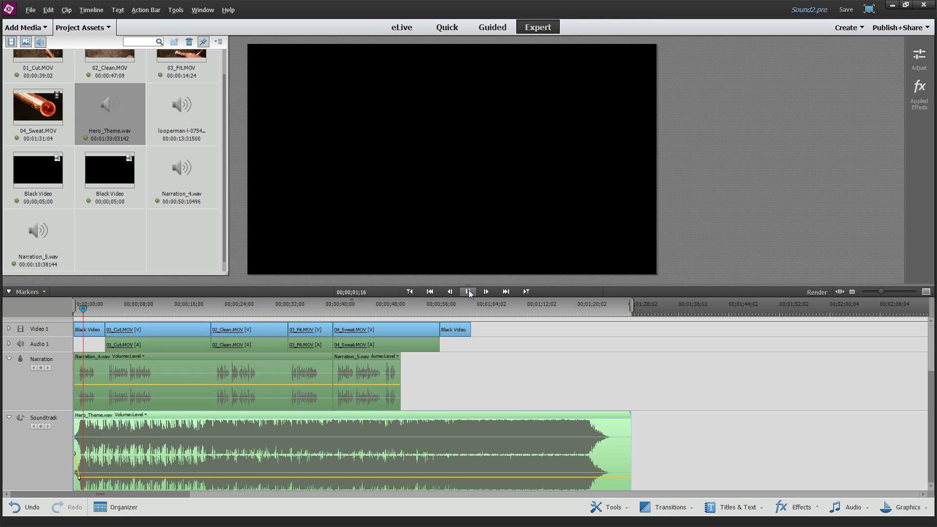
{"action": "left_click", "coordinate": [468, 291]}
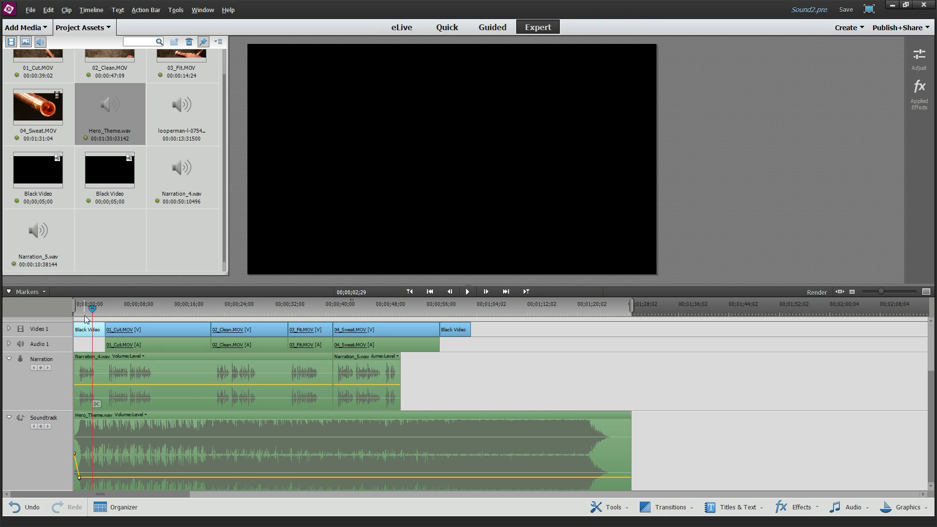
{"action": "left_click_drag", "start_coordinate": [92, 309], "coordinate": [73, 309]}
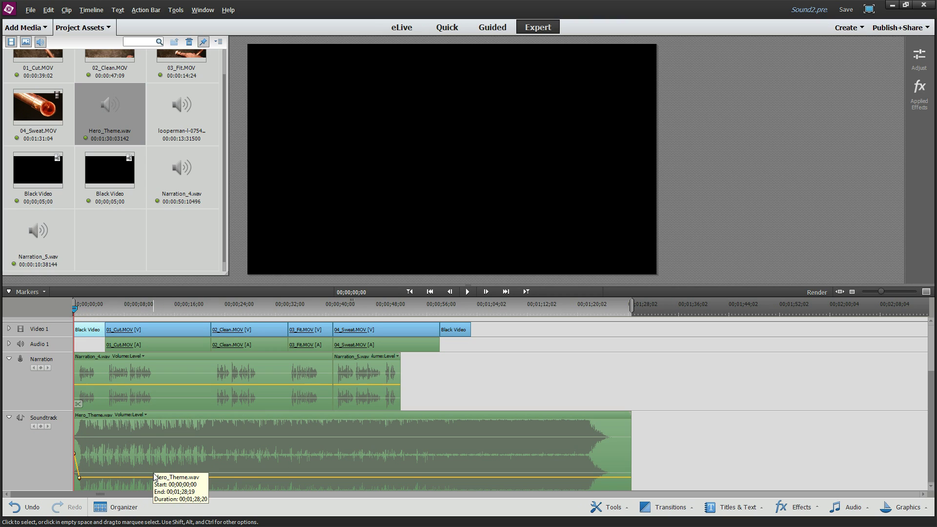
Step: Hide Project Assets and confirm 1000 ms minimum keyframe-thinning time in Audio preferences
{"action": "left_click", "coordinate": [108, 28]}
{"action": "left_click", "coordinate": [176, 10]}
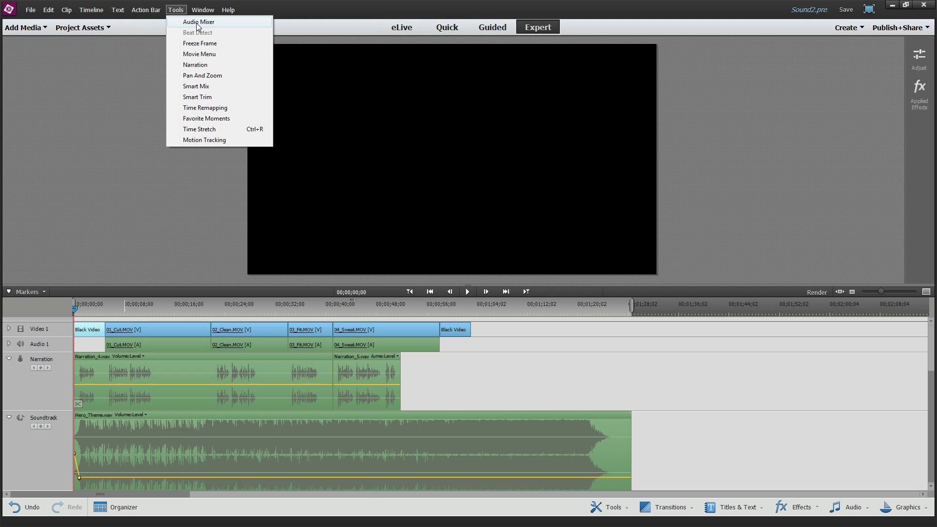
{"action": "left_click", "coordinate": [49, 10]}
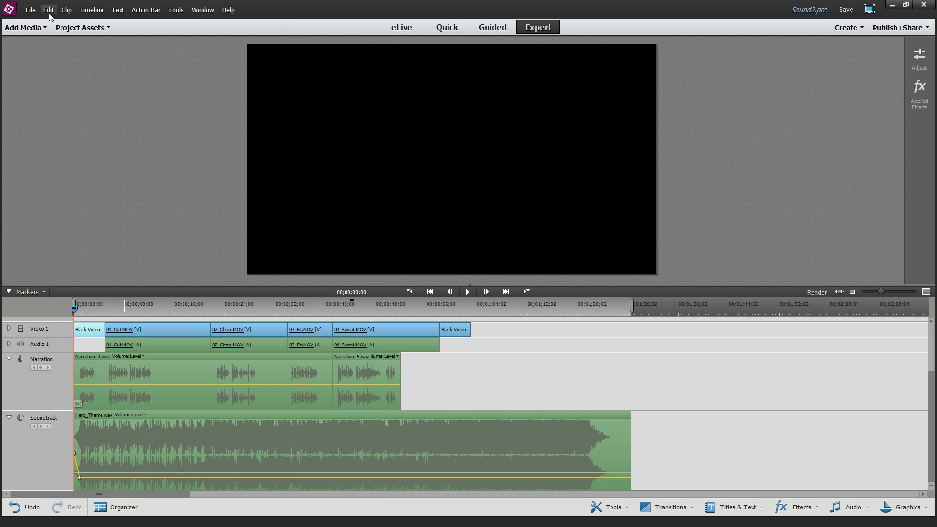
{"action": "mouse_move", "coordinate": [107, 232]}
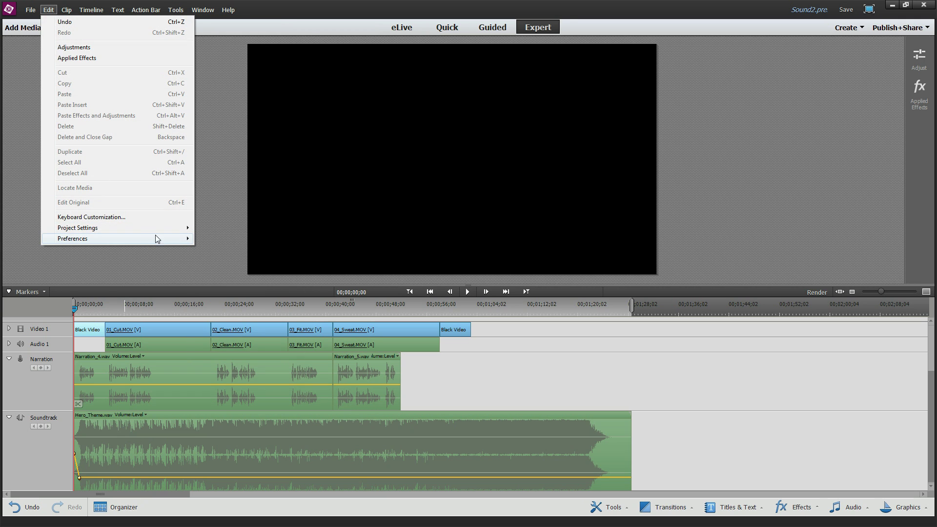
{"action": "mouse_move", "coordinate": [146, 238]}
{"action": "left_click", "coordinate": [223, 251]}
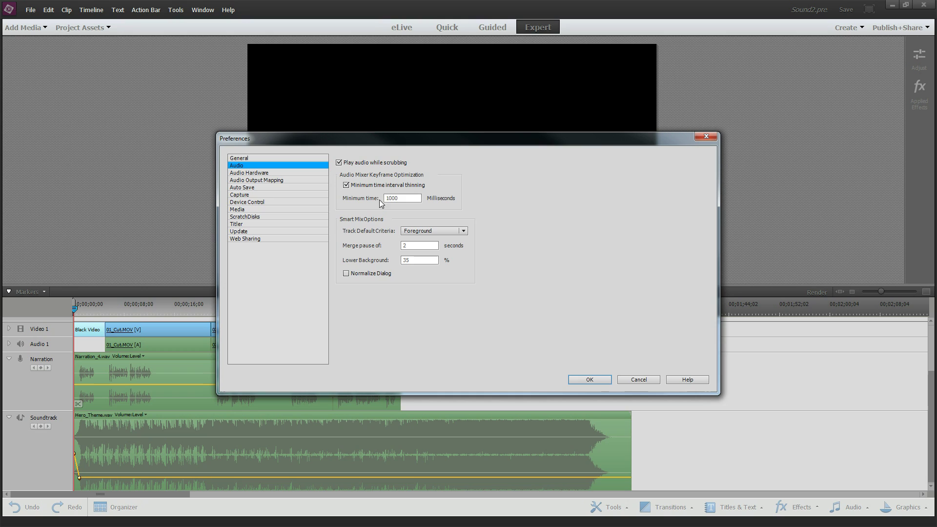
{"action": "double_click", "coordinate": [403, 198]}
{"action": "left_click", "coordinate": [592, 379]}
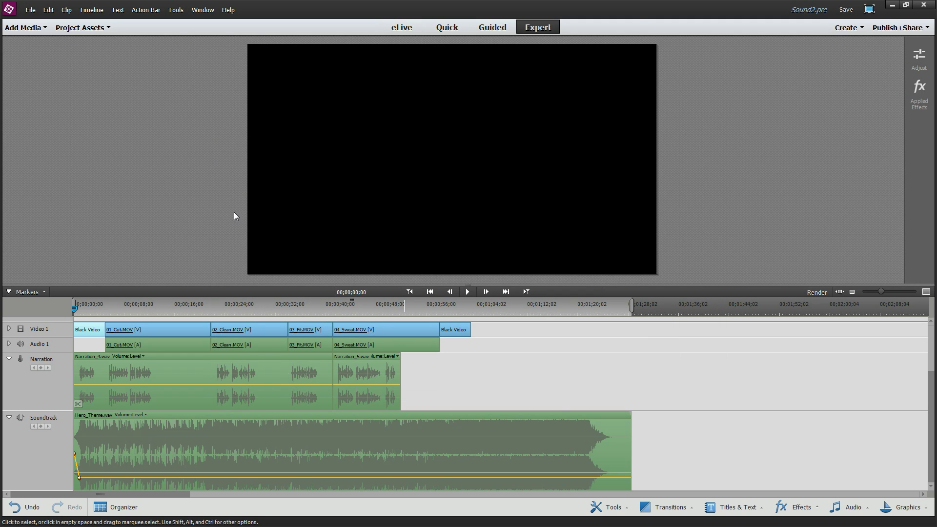
Step: Open the Audio Mixer and move it clear of the timeline and playback controls
{"action": "left_click", "coordinate": [201, 11]}
{"action": "left_click", "coordinate": [176, 9]}
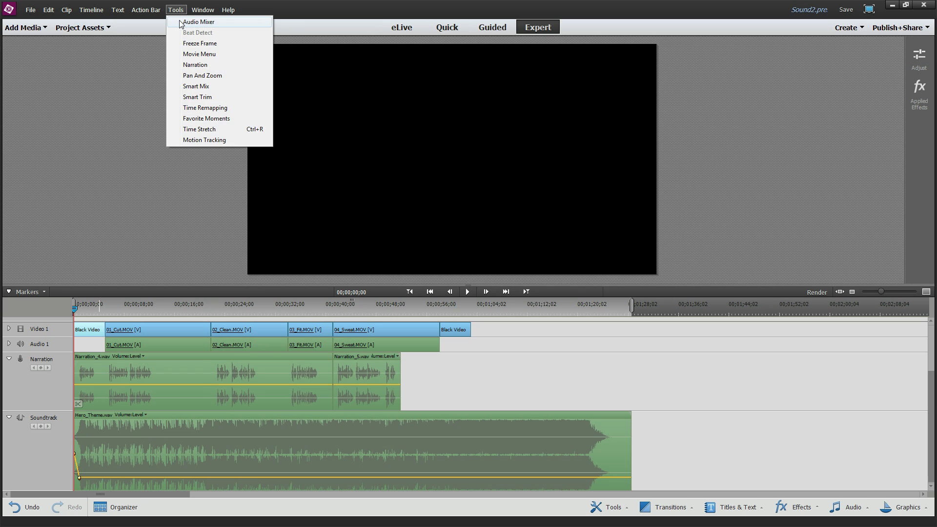
{"action": "left_click", "coordinate": [197, 22]}
{"action": "left_click_drag", "start_coordinate": [367, 122], "coordinate": [604, 84]}
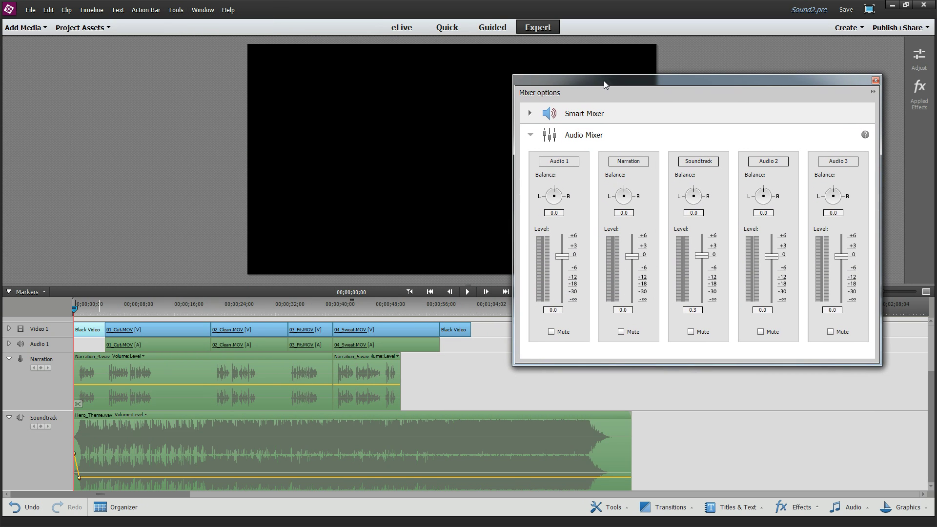
Step: During playback, ride the Soundtrack fader up, then down to about -23.3 dB, recording keyframes
{"action": "left_click", "coordinate": [468, 293]}
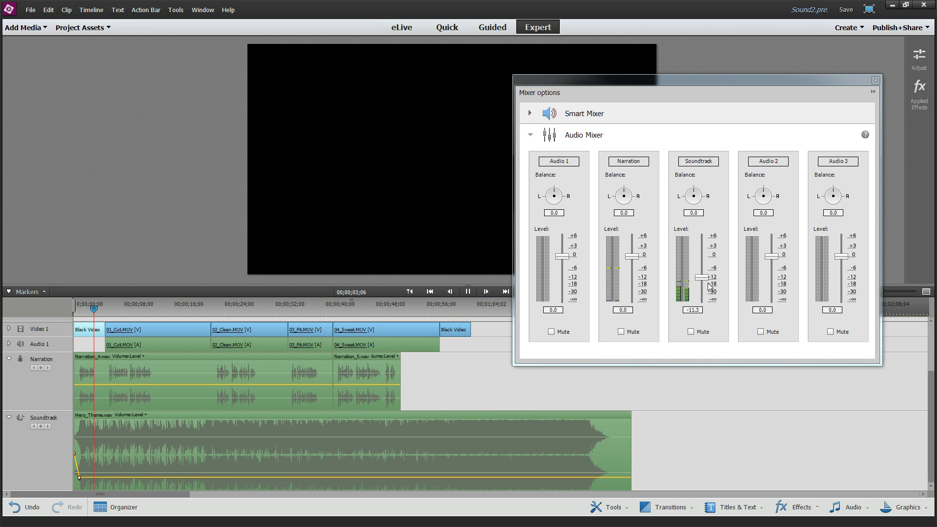
{"action": "mouse_move", "coordinate": [705, 282]}
{"action": "left_mouse_down"}
{"action": "mouse_move", "coordinate": [706, 266]}
{"action": "mouse_move", "coordinate": [706, 291]}
{"action": "left_mouse_up"}
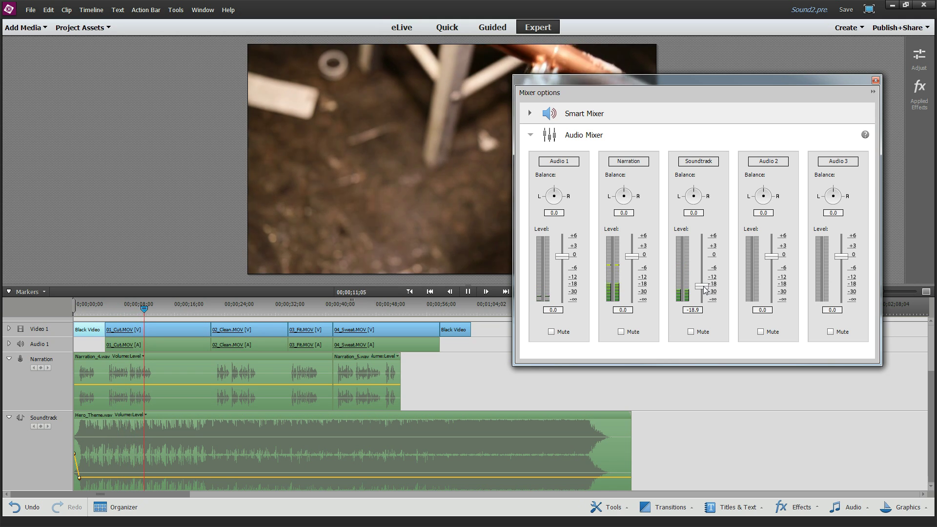
{"action": "left_click_drag", "start_coordinate": [705, 290], "coordinate": [704, 268]}
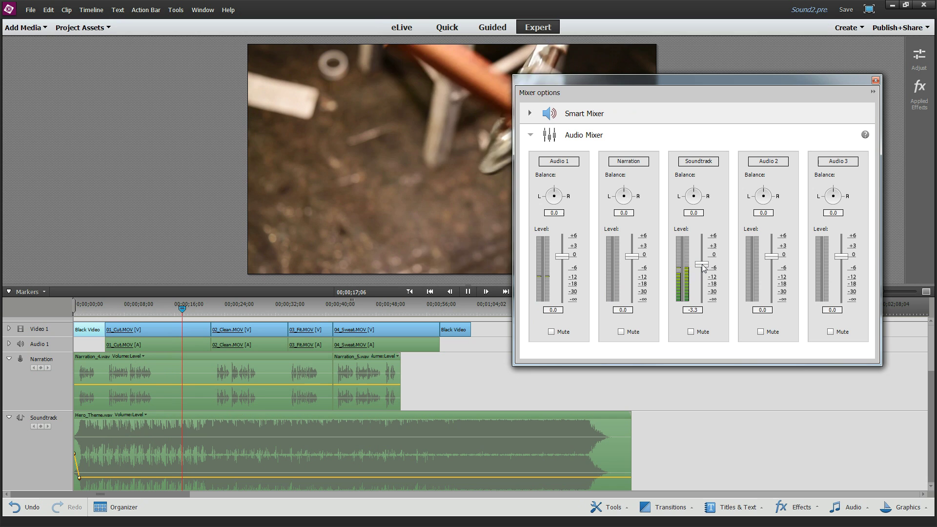
{"action": "left_click_drag", "start_coordinate": [704, 267], "coordinate": [704, 290]}
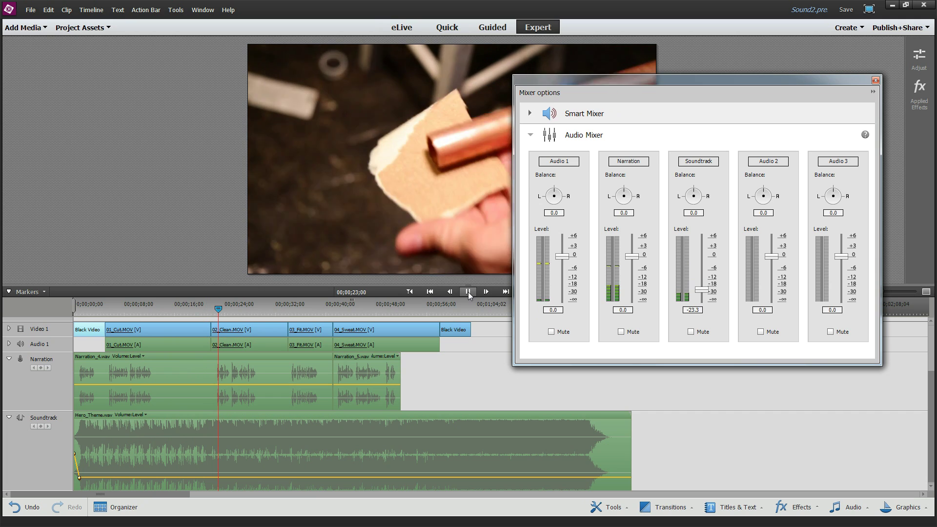
{"action": "left_click", "coordinate": [468, 292]}
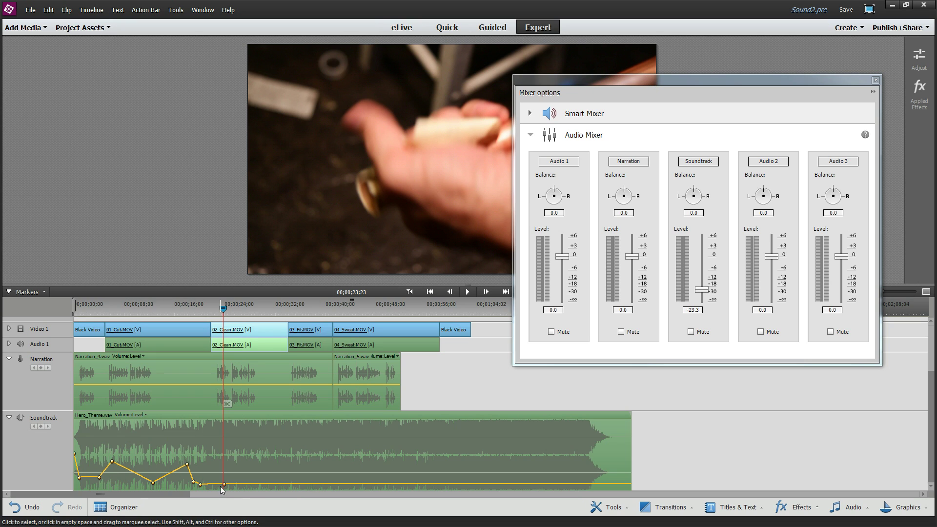
Step: Shift Hero_Theme volume keyframes, delete surplus ones, and raise a later one to -17.80 dB
{"action": "left_click_drag", "start_coordinate": [187, 464], "coordinate": [178, 466]}
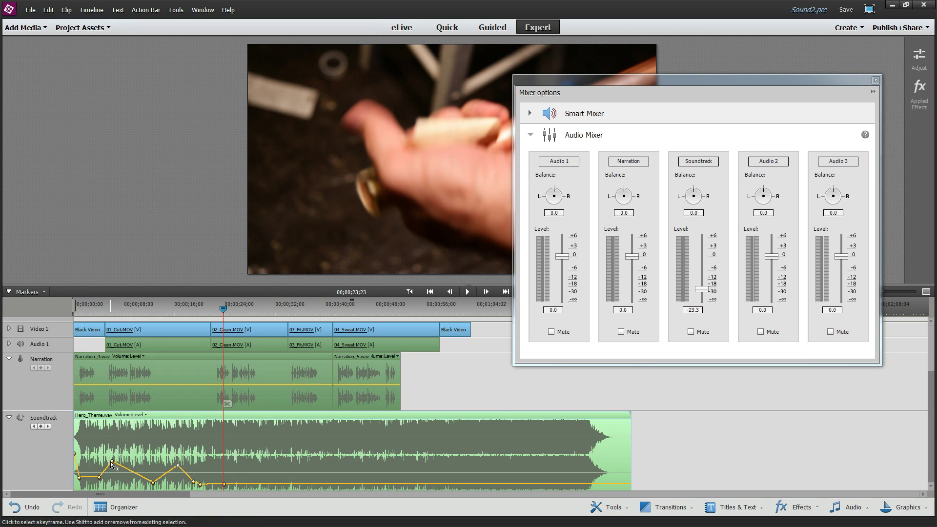
{"action": "left_click_drag", "start_coordinate": [112, 464], "coordinate": [146, 480]}
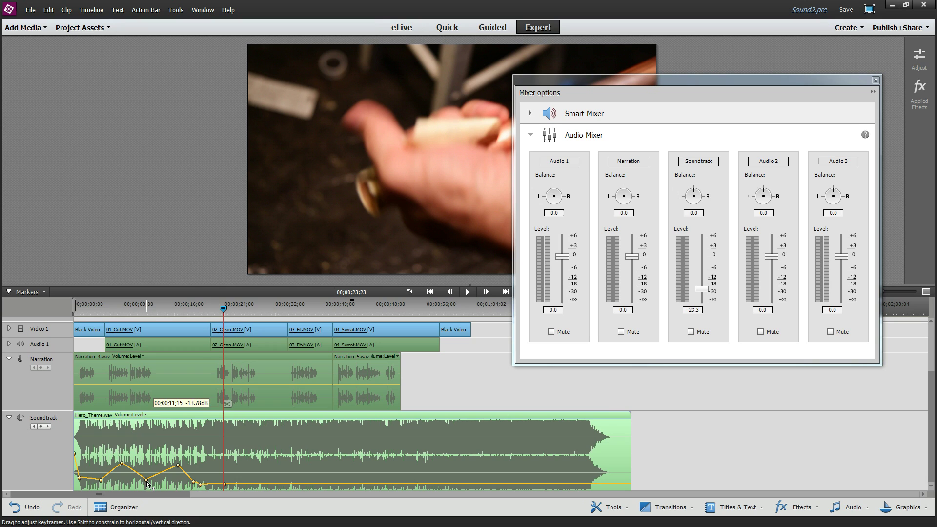
{"action": "left_click", "coordinate": [34, 426]}
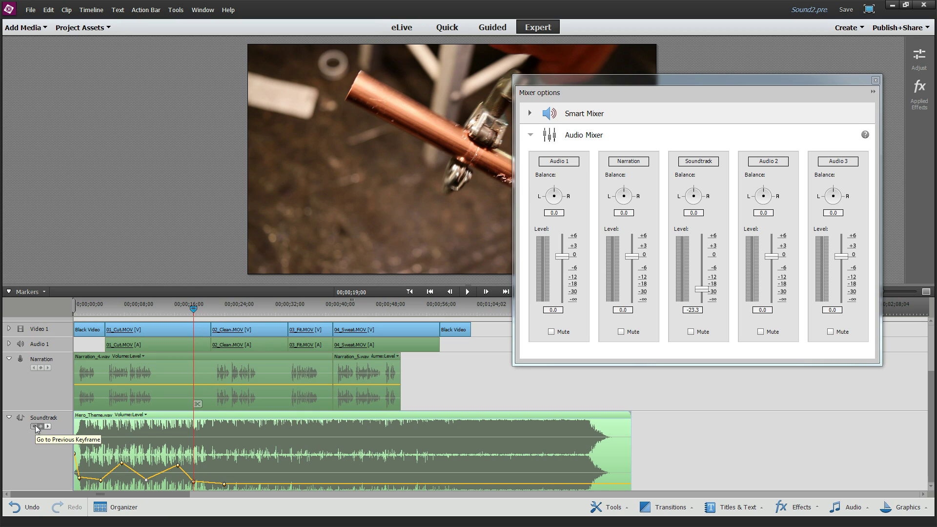
{"action": "left_click", "coordinate": [40, 426]}
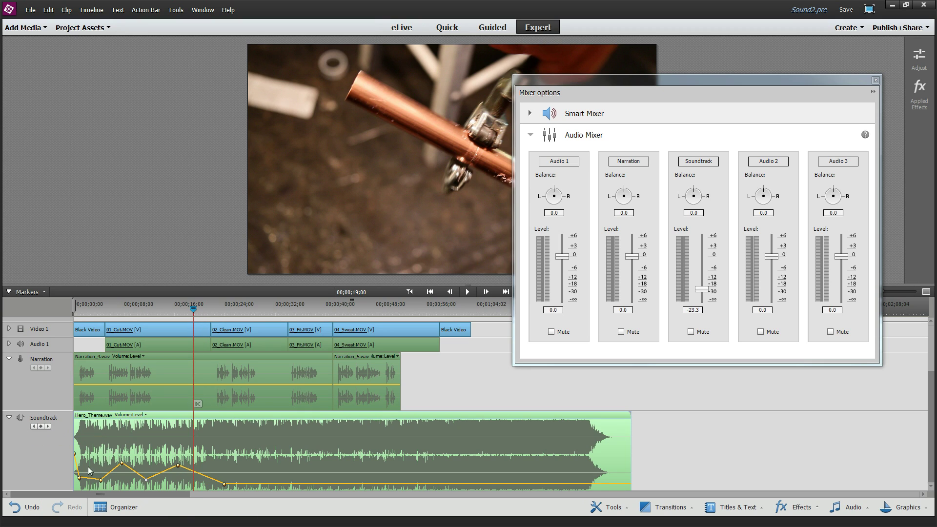
{"action": "right_click", "coordinate": [177, 468]}
{"action": "left_click", "coordinate": [204, 460]}
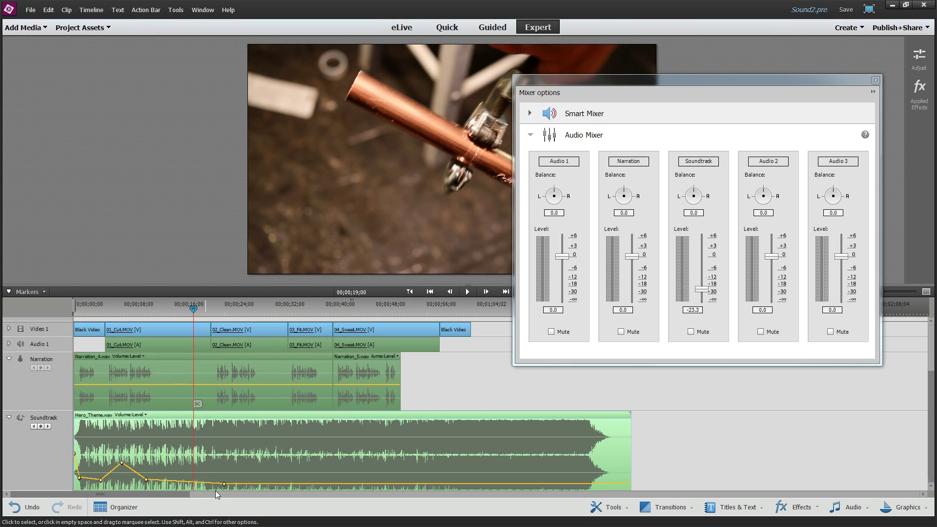
{"action": "left_click_drag", "start_coordinate": [225, 485], "coordinate": [227, 482]}
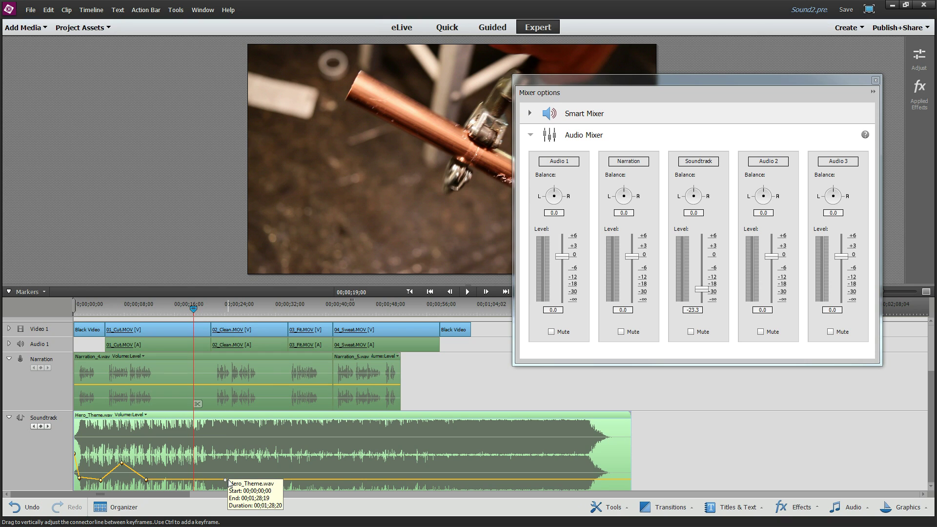
Step: Close the mixer, collapse the Soundtrack track, re-expand Narration, and park the playhead at 00;00;12;09
{"action": "left_click", "coordinate": [875, 81]}
{"action": "left_click", "coordinate": [8, 418]}
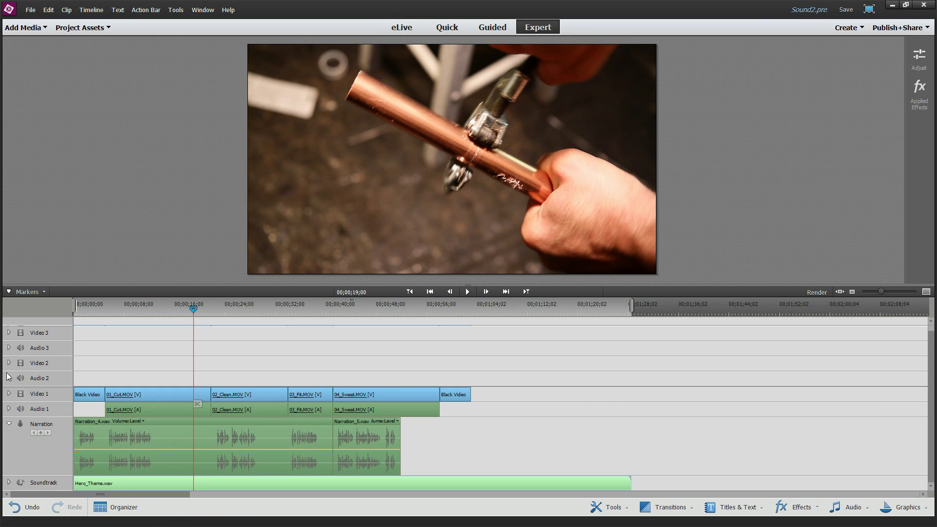
{"action": "left_click", "coordinate": [9, 425]}
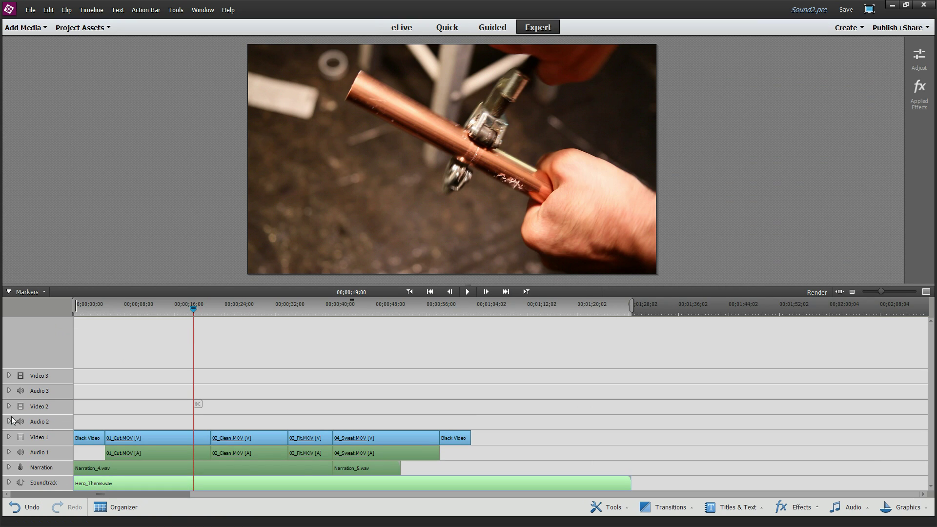
{"action": "left_click_drag", "start_coordinate": [192, 309], "coordinate": [170, 309]}
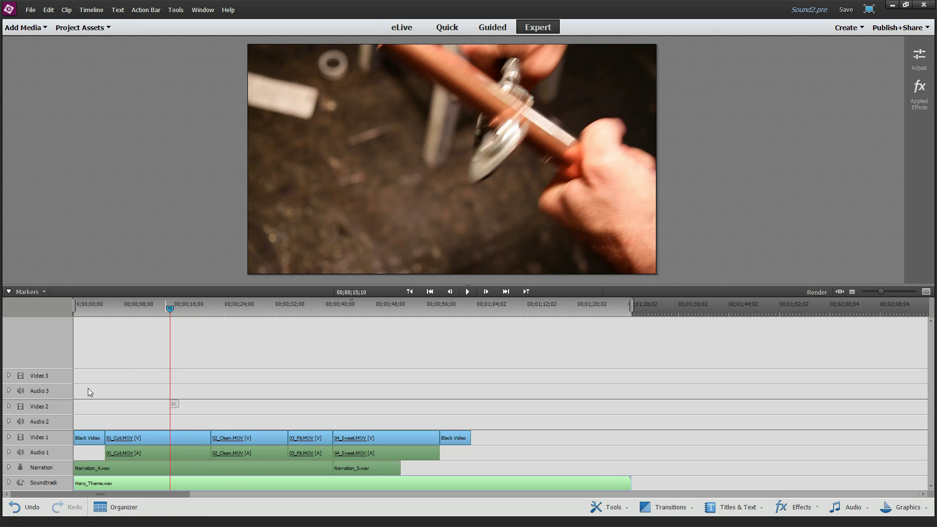
{"action": "left_click", "coordinate": [9, 467]}
{"action": "left_click_drag", "start_coordinate": [170, 309], "coordinate": [151, 310]}
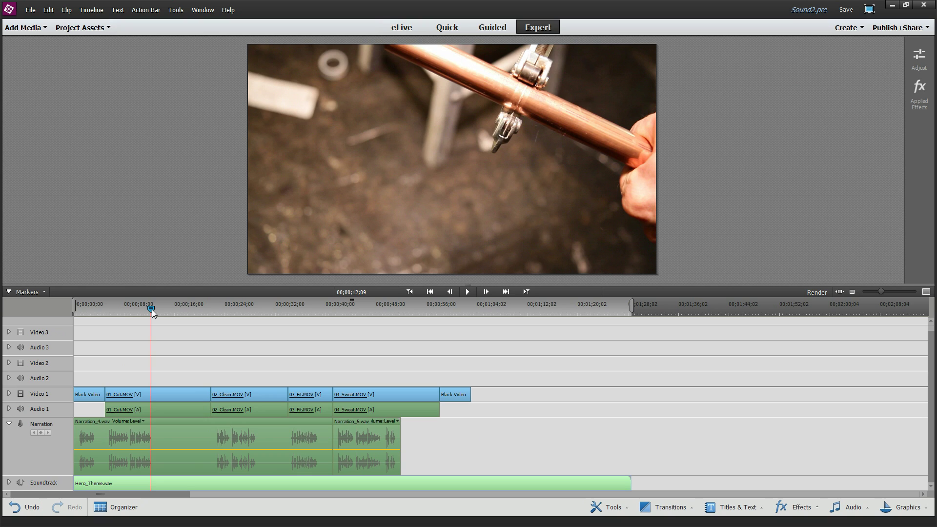
{"action": "mouse_move", "coordinate": [157, 310]}
Step: Add one video track and one audio track after the last track
{"action": "right_click", "coordinate": [21, 454]}
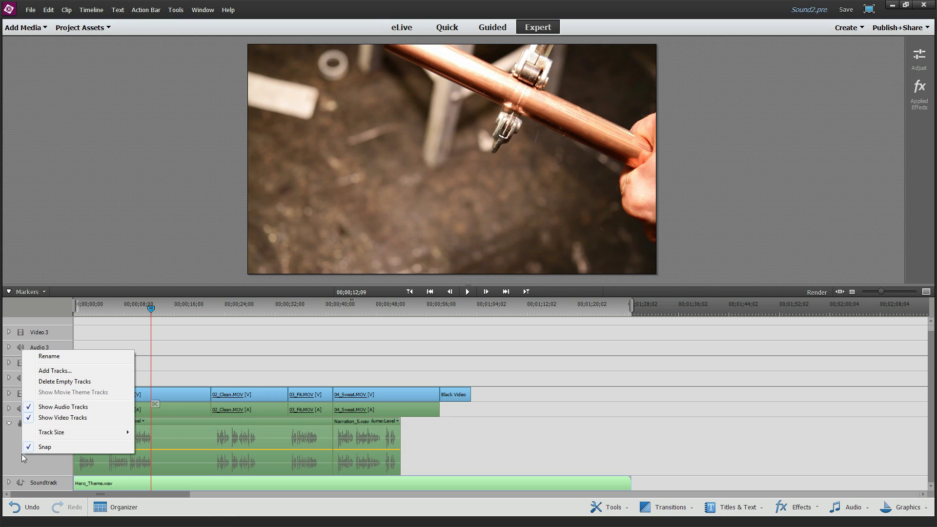
{"action": "left_click", "coordinate": [49, 371]}
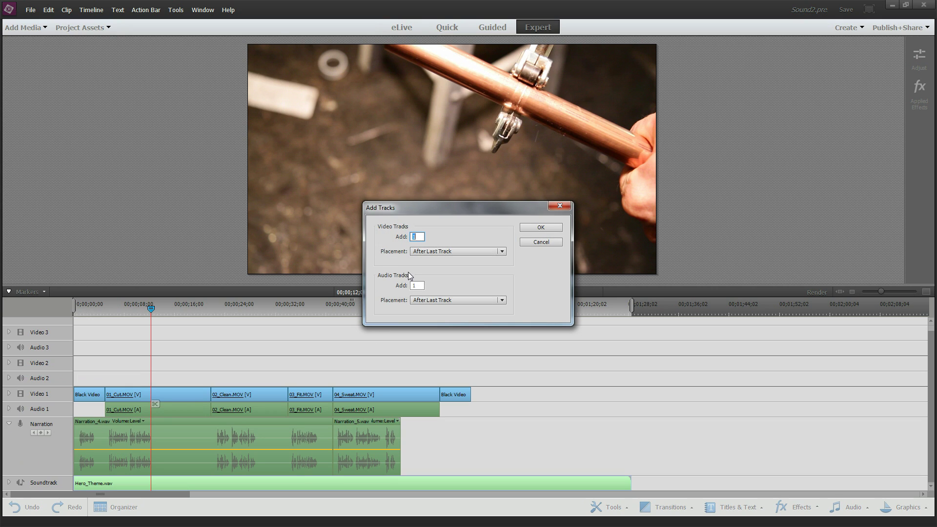
{"action": "left_click", "coordinate": [541, 228]}
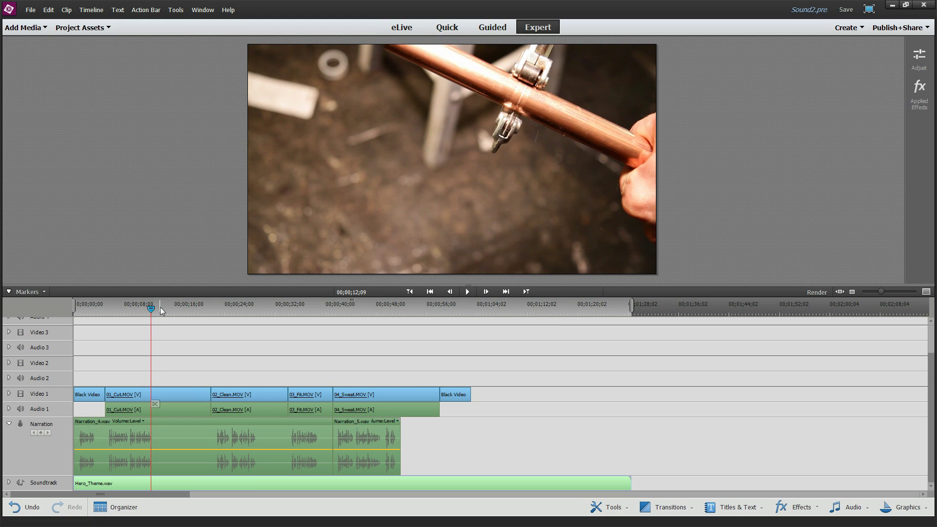
Step: Preview the looperman guitar loop from Project Assets
{"action": "left_click", "coordinate": [81, 28]}
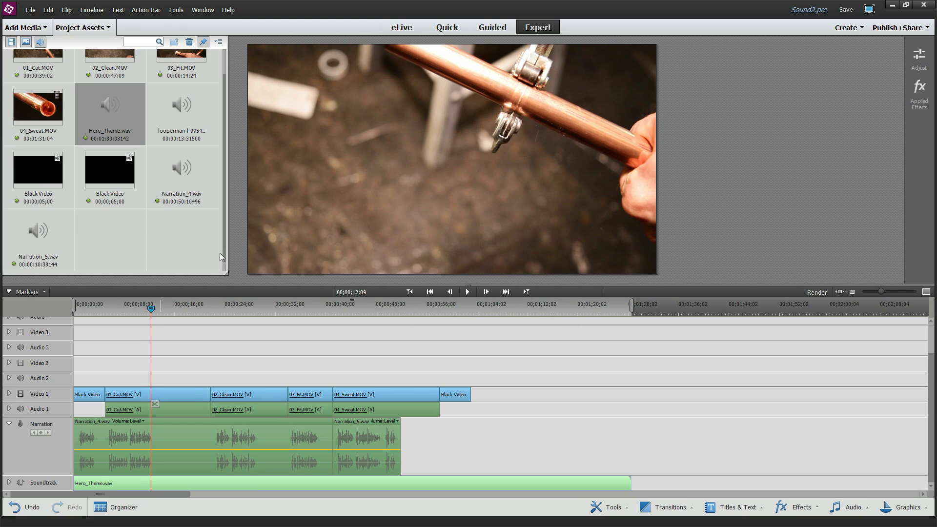
{"action": "double_click", "coordinate": [180, 119]}
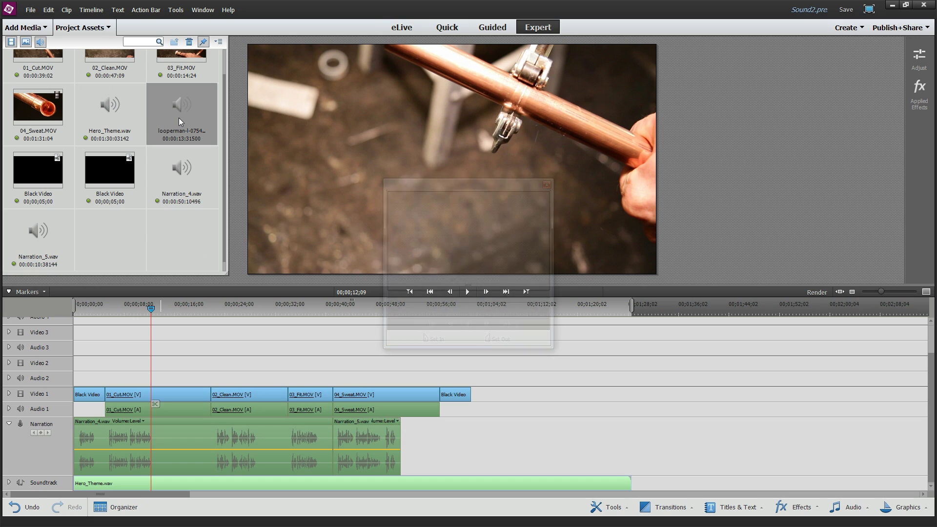
{"action": "left_click", "coordinate": [468, 324]}
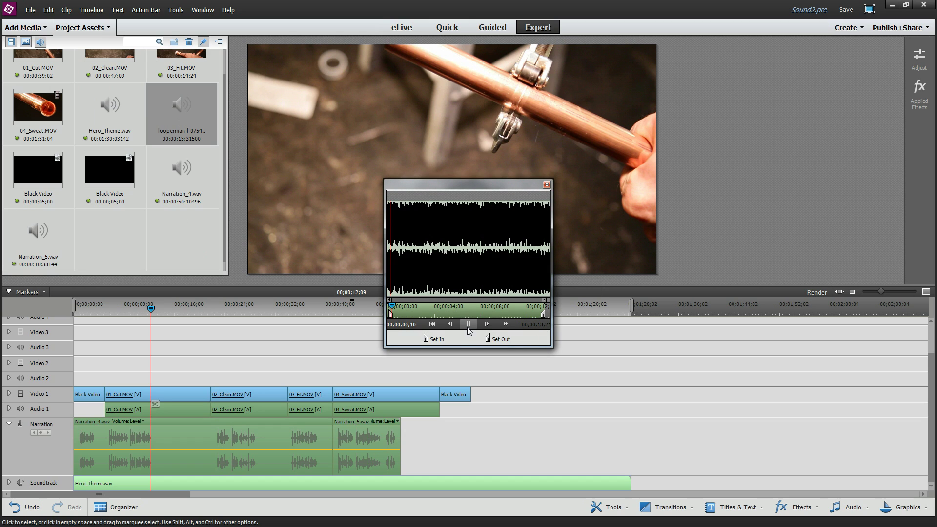
{"action": "left_click", "coordinate": [469, 325]}
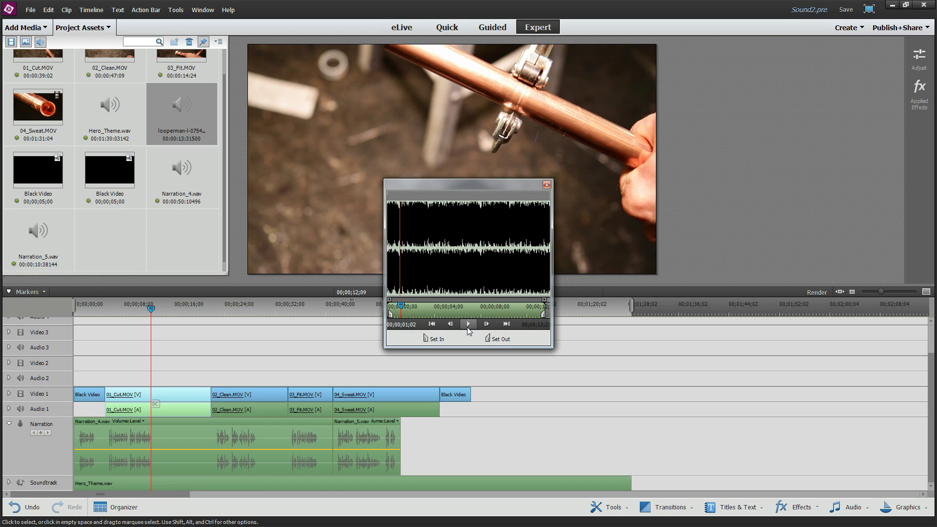
{"action": "left_click", "coordinate": [546, 185]}
Step: Place the guitar loop on Audio 2, shift it earlier to about 7 seconds, and expand Audio 2
{"action": "left_click_drag", "start_coordinate": [170, 119], "coordinate": [156, 371]}
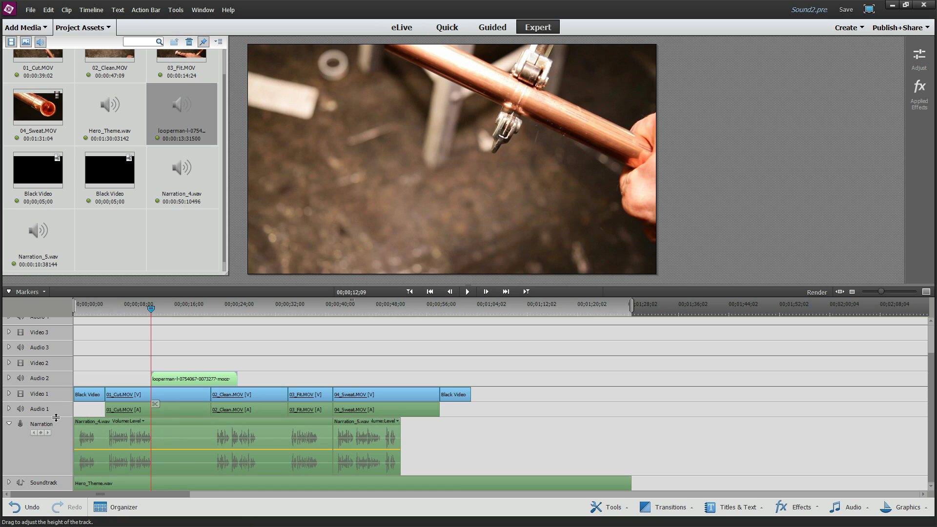
{"action": "scroll", "coordinate": [60, 386], "scroll_direction": "down", "scroll_amount": 2}
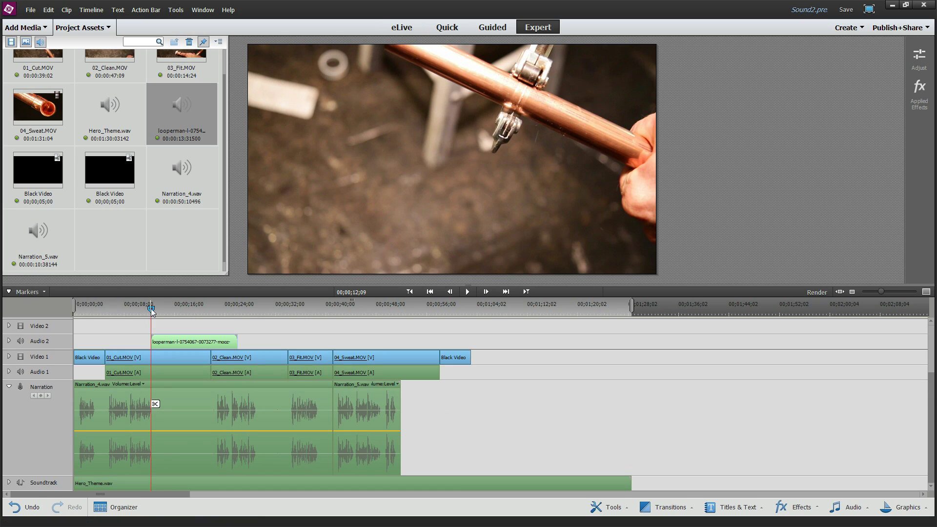
{"action": "left_click_drag", "start_coordinate": [151, 308], "coordinate": [141, 309]}
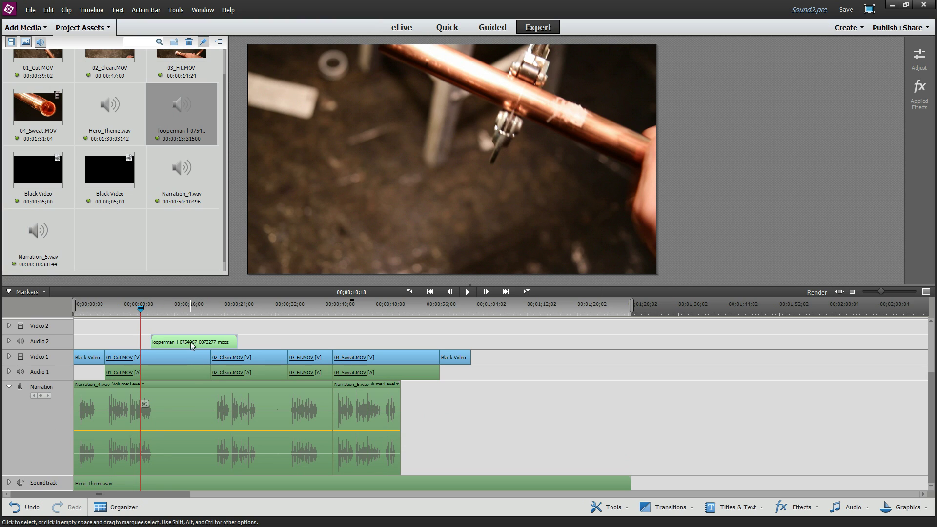
{"action": "left_click_drag", "start_coordinate": [192, 345], "coordinate": [194, 345]}
{"action": "left_click", "coordinate": [8, 341]}
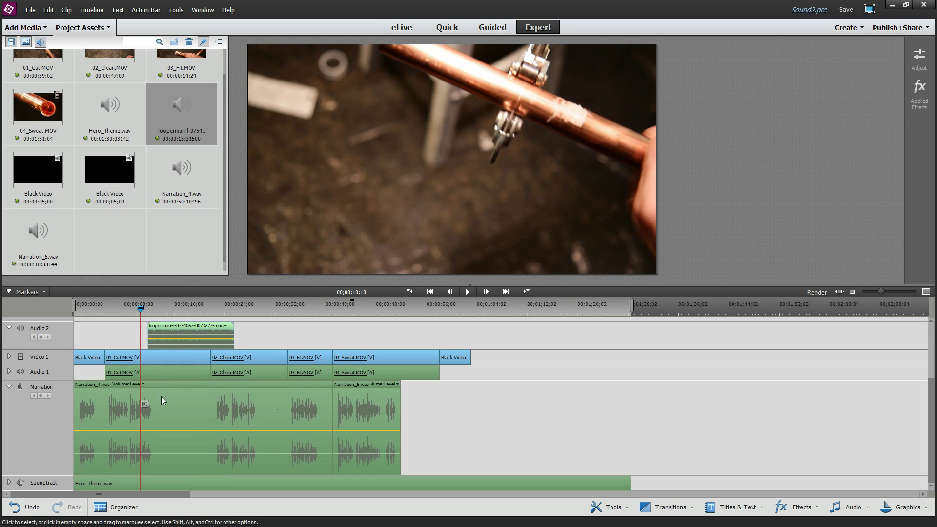
Step: Add volume keyframes at the loop's start and 00;00;12;26, pulling the first down for a fade-in
{"action": "left_click_drag", "start_coordinate": [140, 309], "coordinate": [151, 309]}
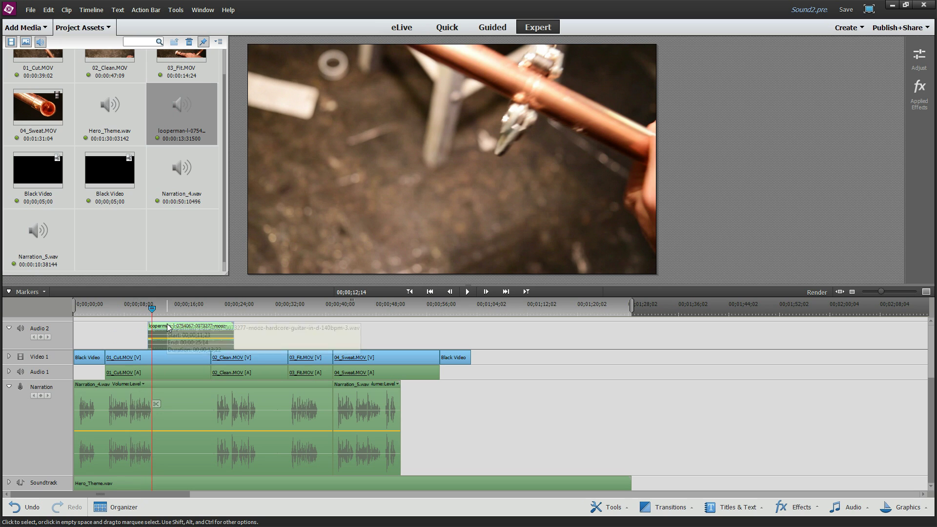
{"action": "key", "text": "Page_Up"}
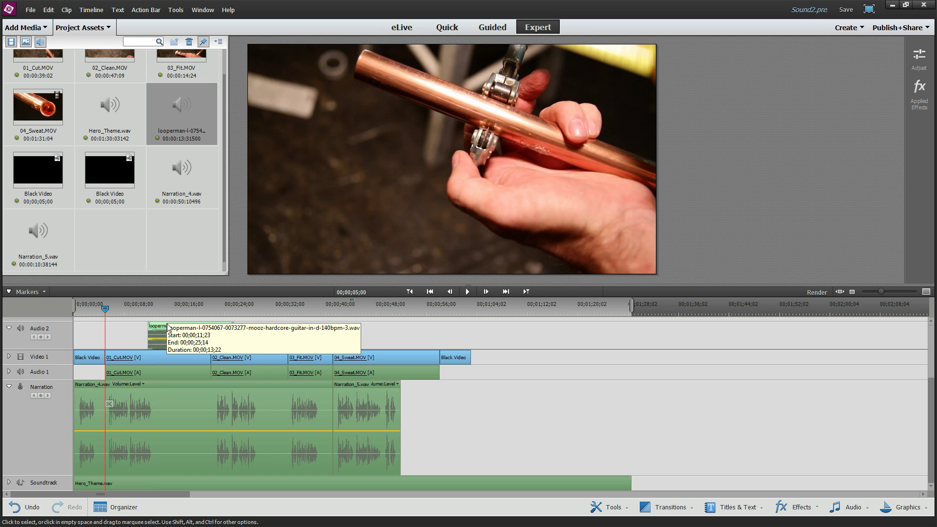
{"action": "key", "text": "Page_Down"}
{"action": "key", "text": "Page_Down"}
{"action": "key", "text": "Page_Up"}
{"action": "key", "text": "Page_Up"}
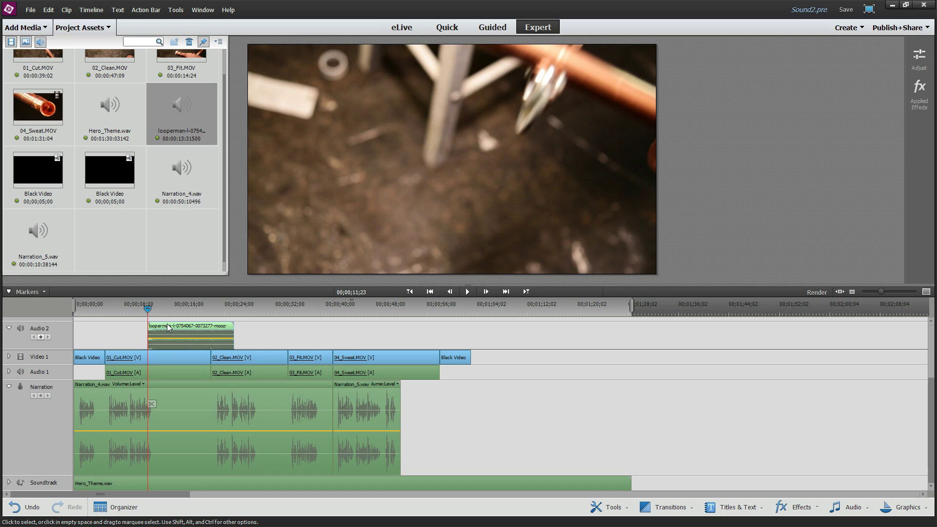
{"action": "left_click", "coordinate": [41, 337]}
{"action": "left_click_drag", "start_coordinate": [147, 310], "coordinate": [154, 310]}
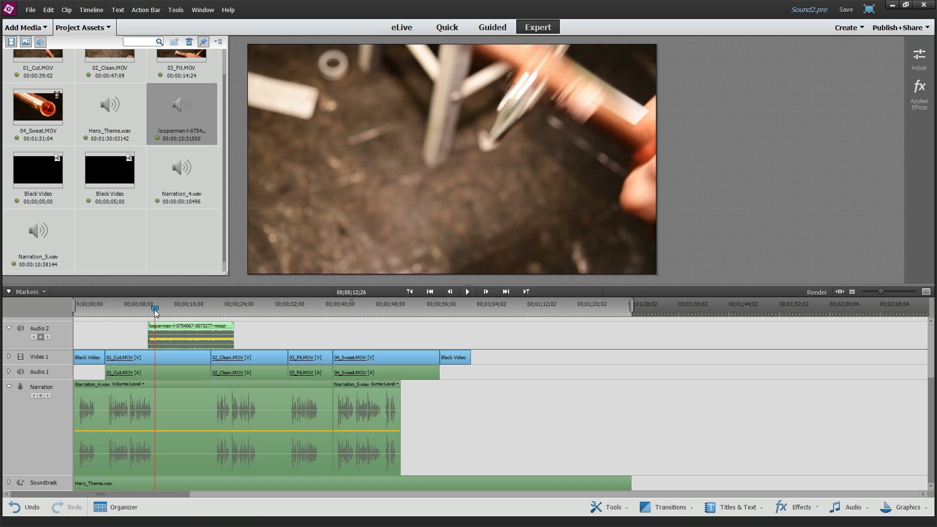
{"action": "left_click", "coordinate": [40, 337]}
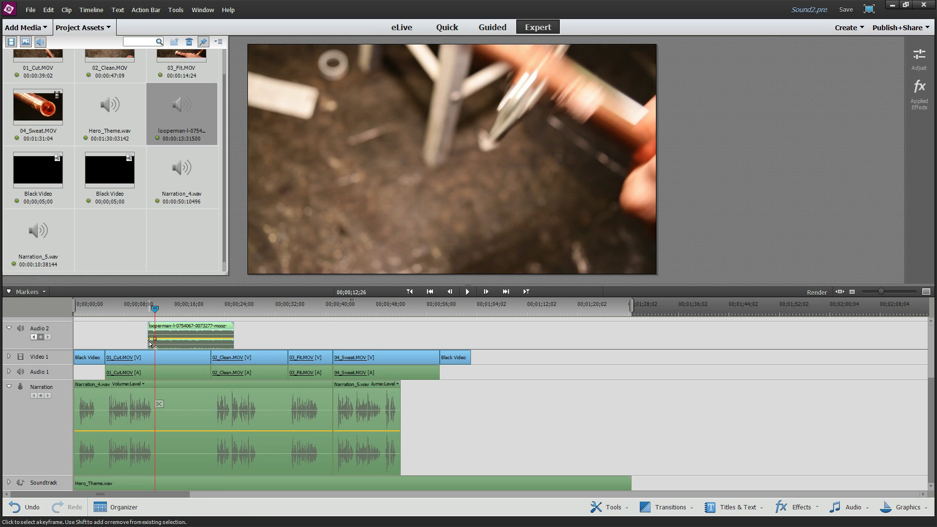
{"action": "left_click_drag", "start_coordinate": [149, 339], "coordinate": [149, 346]}
Step: Add loop volume keyframes at 00;00;21;23 and drop the closing one to silence
{"action": "left_click_drag", "start_coordinate": [157, 312], "coordinate": [218, 308]}
{"action": "left_click", "coordinate": [41, 337]}
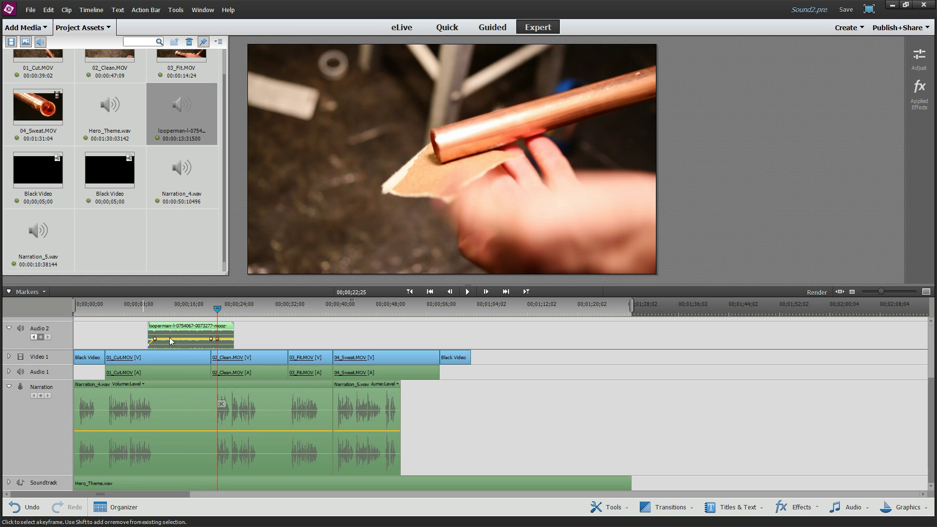
{"action": "left_click", "coordinate": [41, 336]}
{"action": "left_click_drag", "start_coordinate": [217, 339], "coordinate": [223, 355]}
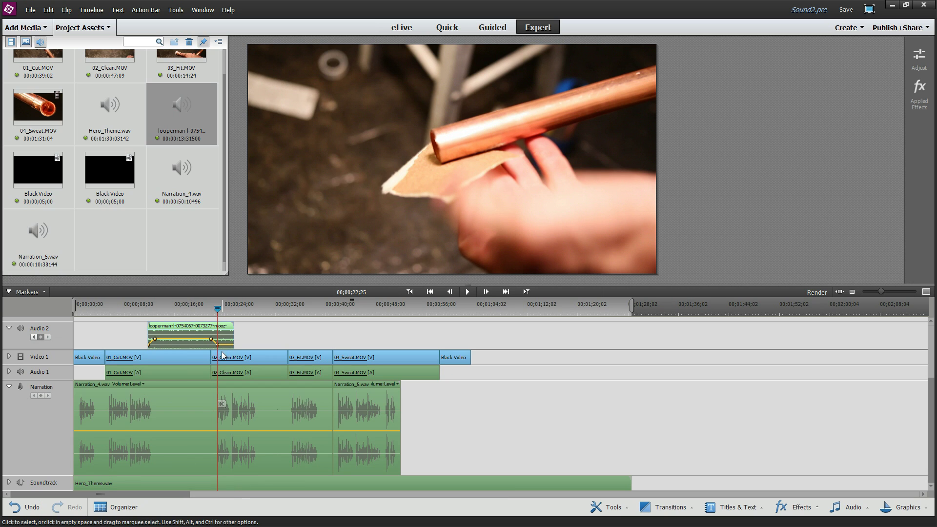
Step: Open the Audio Mixer from Tools and move it aside to uncover the preview
{"action": "left_click", "coordinate": [175, 10]}
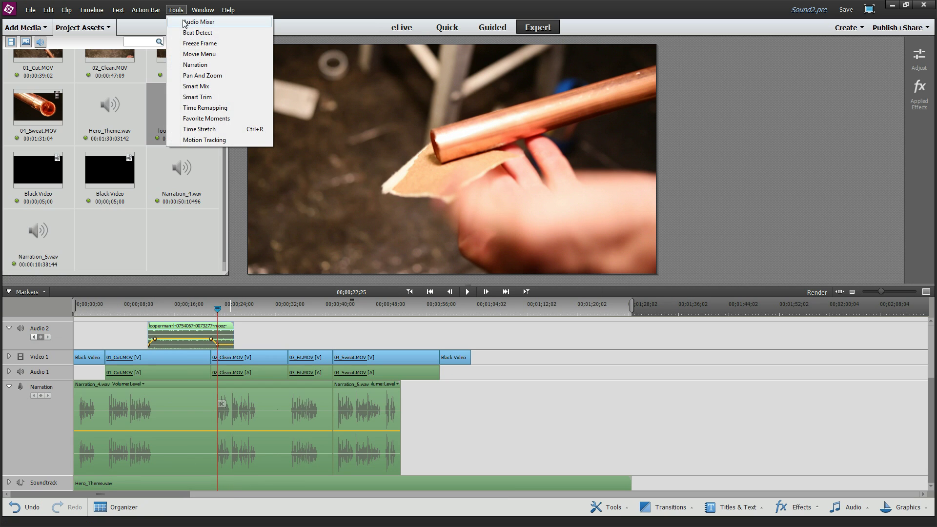
{"action": "left_click", "coordinate": [186, 24]}
{"action": "left_click_drag", "start_coordinate": [375, 124], "coordinate": [638, 89]}
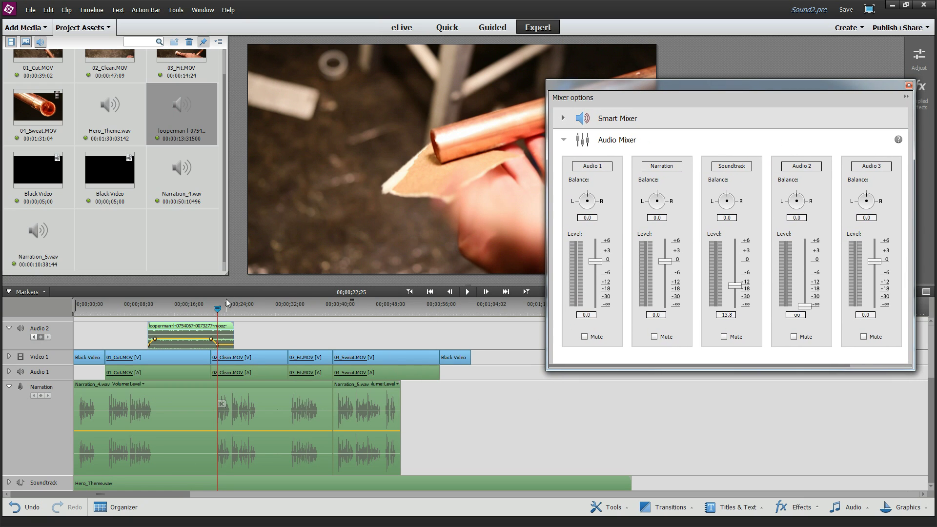
Step: Play the mix from 00;00;07;04 to 00;00;26;21, then move the loop's fade-out keyframe earlier
{"action": "left_click_drag", "start_coordinate": [218, 310], "coordinate": [119, 312]}
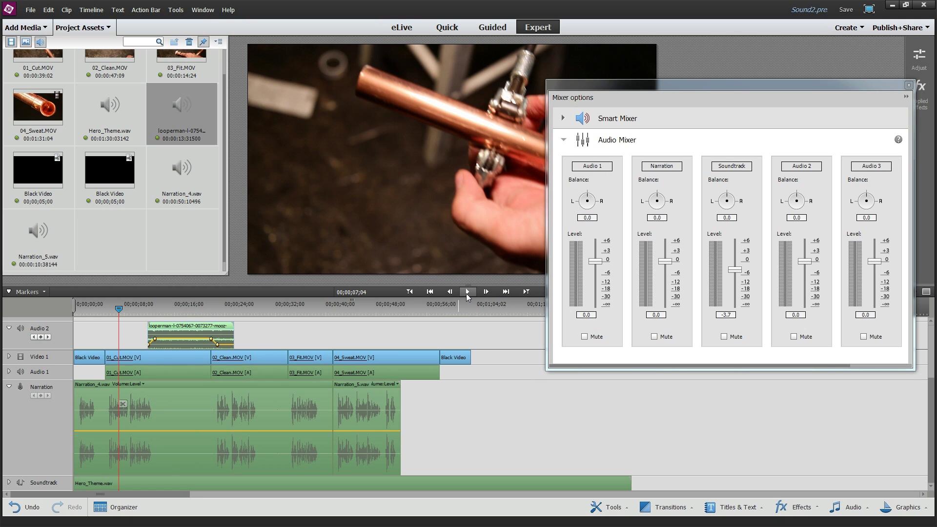
{"action": "left_click", "coordinate": [467, 293]}
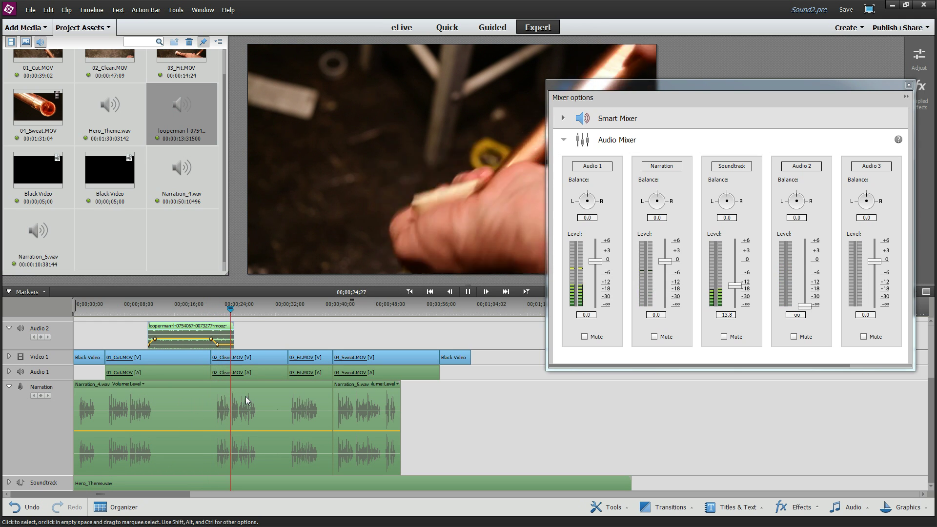
{"action": "left_click", "coordinate": [469, 292]}
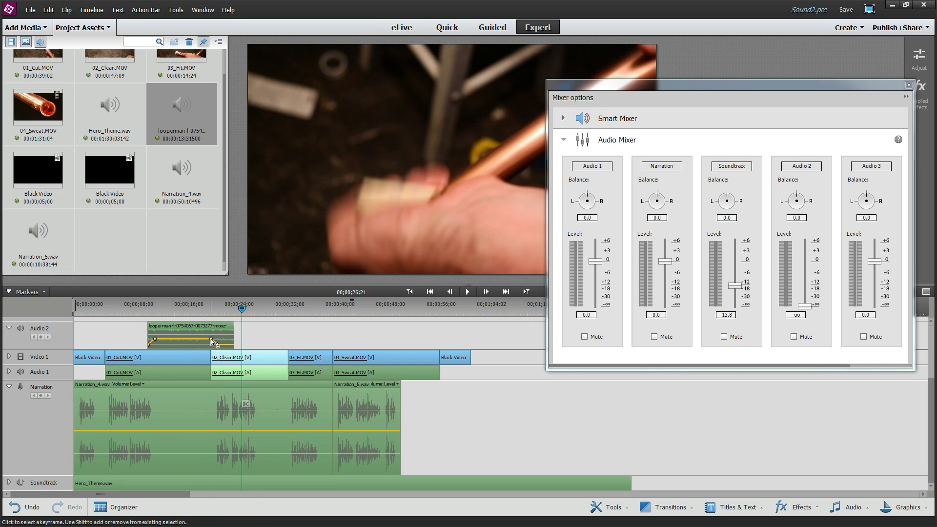
{"action": "left_click_drag", "start_coordinate": [211, 340], "coordinate": [163, 340]}
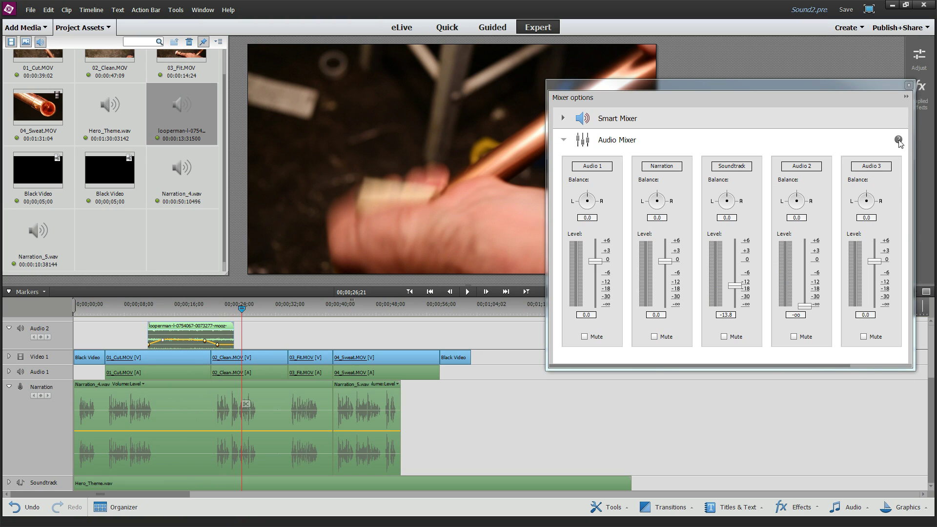
Step: Close the Audio Mixer
{"action": "left_click", "coordinate": [909, 86]}
{"action": "scroll", "coordinate": [933, 380], "scroll_direction": "up", "scroll_amount": 3}
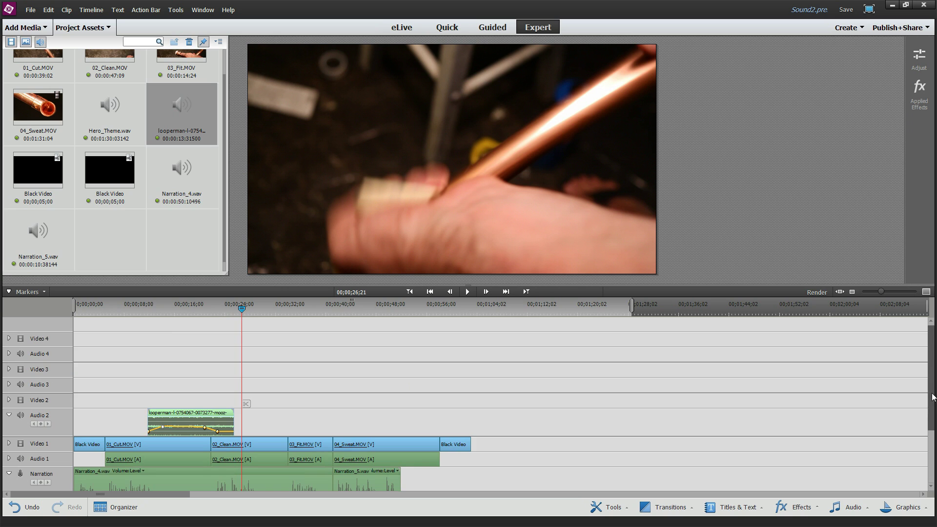
{"action": "scroll", "coordinate": [932, 409], "scroll_direction": "down", "scroll_amount": 3}
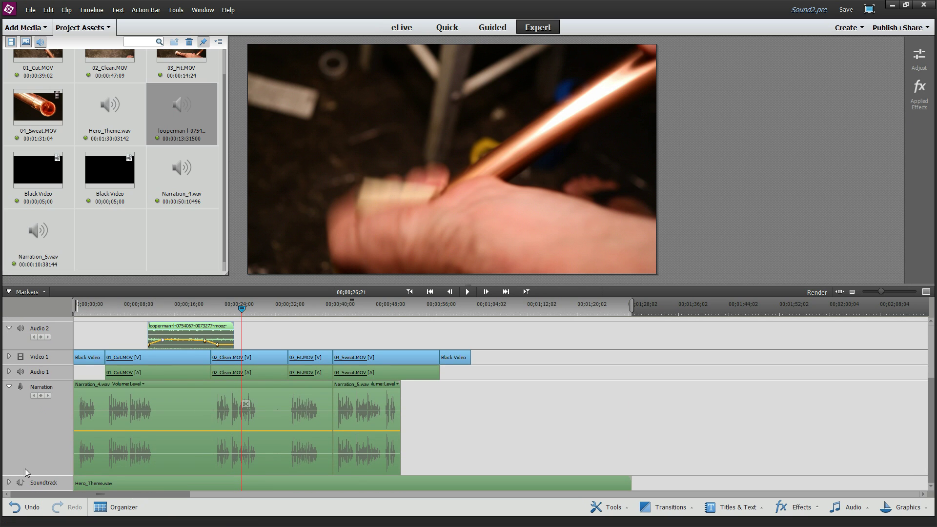
Step: Expand the Soundtrack track and lower the raised Hero_Theme volume keyframe to the line
{"action": "left_click", "coordinate": [9, 483]}
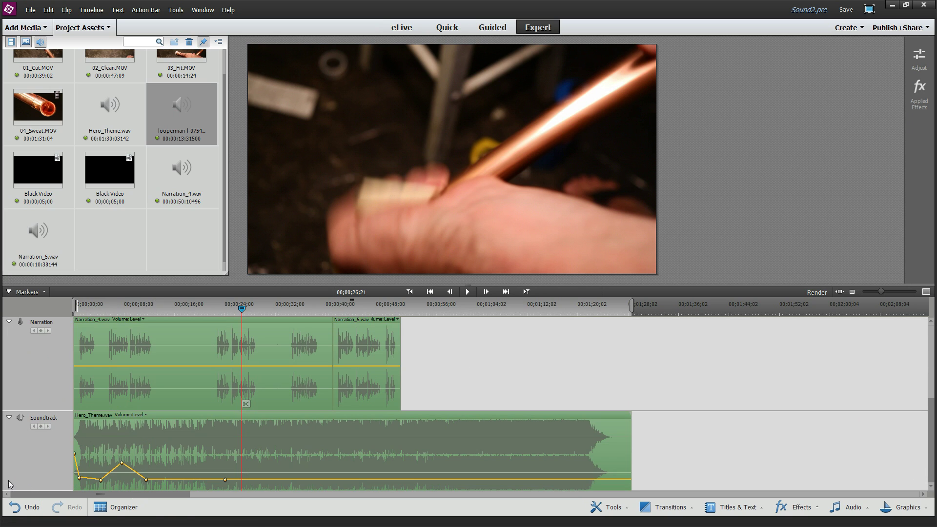
{"action": "left_click", "coordinate": [122, 474]}
{"action": "left_click_drag", "start_coordinate": [123, 478], "coordinate": [123, 481]}
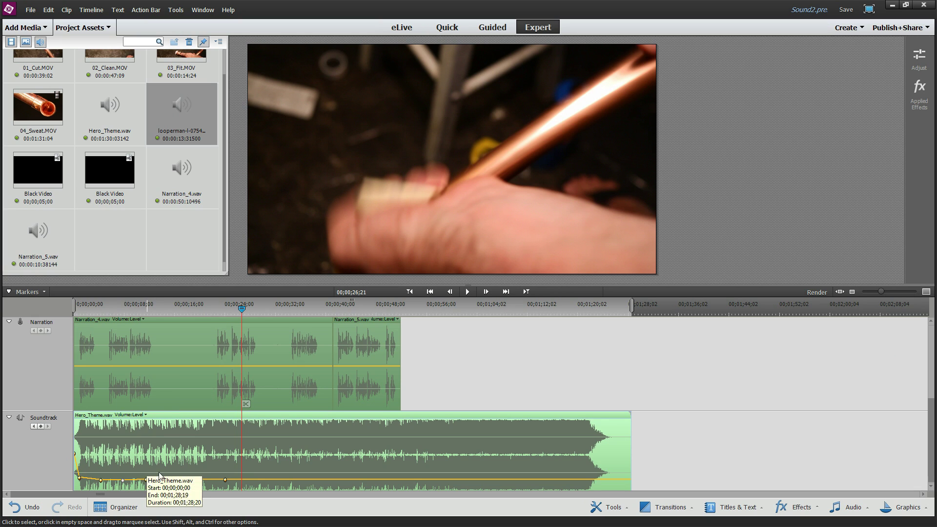
Step: Return the playhead to 00;00;00;00
{"action": "scroll", "coordinate": [42, 362], "scroll_direction": "up", "scroll_amount": 4}
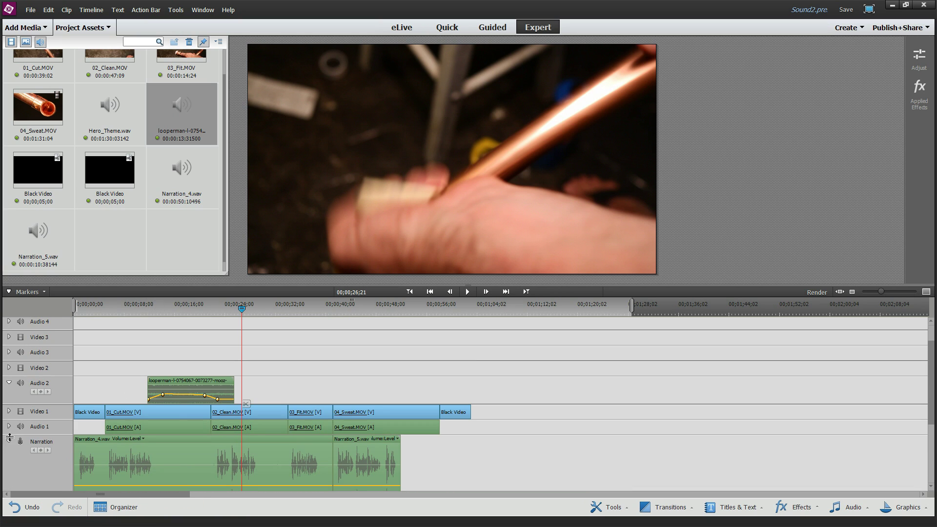
{"action": "scroll", "coordinate": [19, 414], "scroll_direction": "down", "scroll_amount": 1}
{"action": "scroll", "coordinate": [19, 414], "scroll_direction": "down", "scroll_amount": 1}
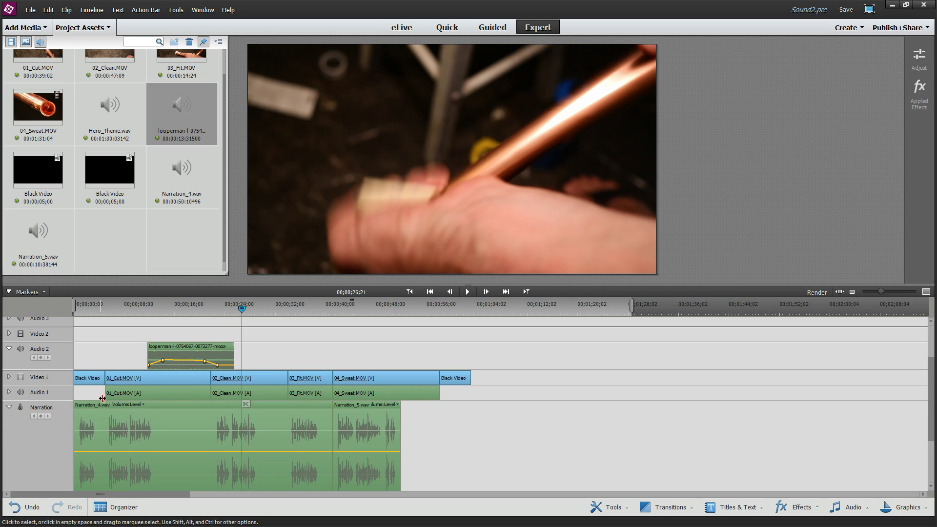
{"action": "left_click_drag", "start_coordinate": [103, 311], "coordinate": [69, 311]}
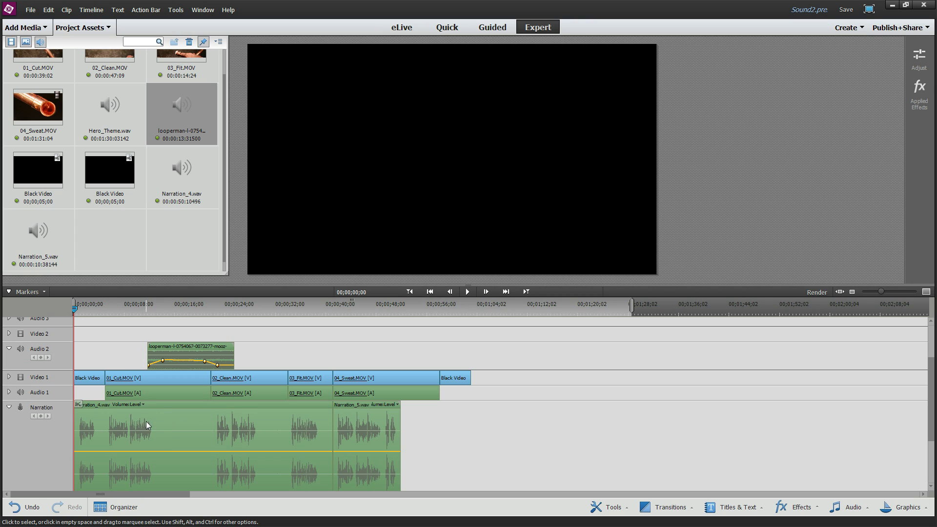
Step: Select Narration_4.wav and play the edit from the beginning to about 23 seconds
{"action": "left_click", "coordinate": [161, 409]}
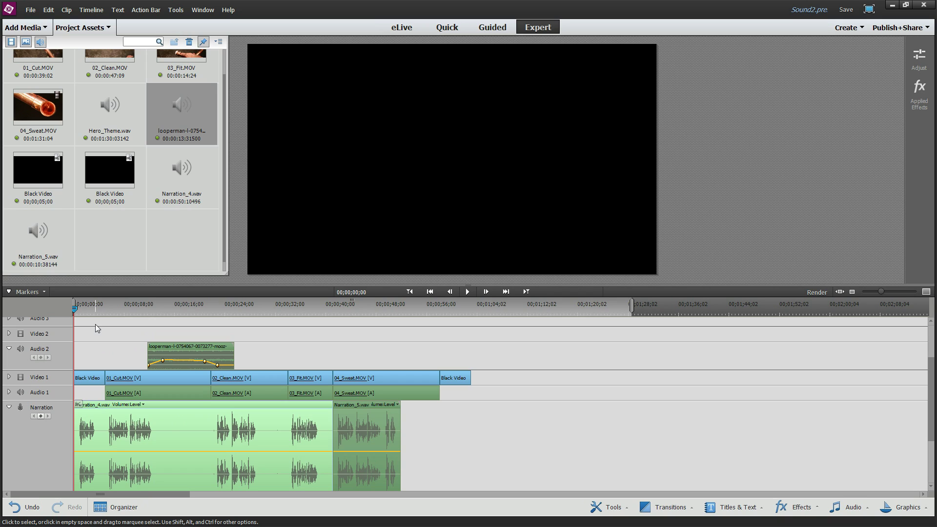
{"action": "left_click", "coordinate": [467, 291]}
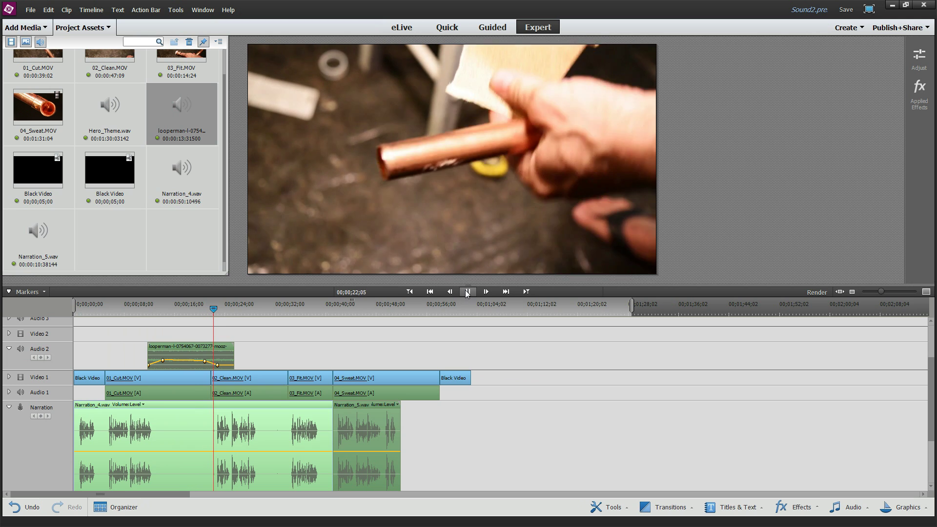
Step: Stop playback and collapse the Narration track to reveal the Soundtrack
{"action": "left_click", "coordinate": [467, 292]}
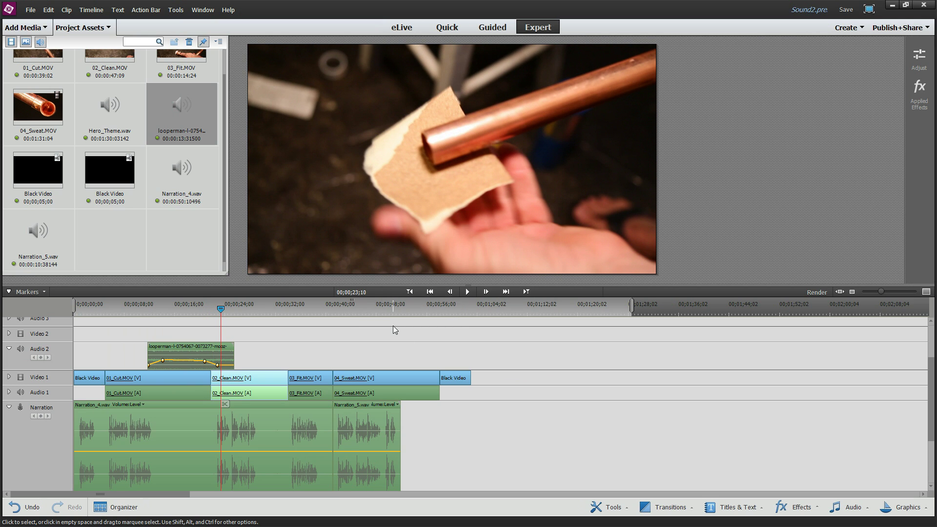
{"action": "left_click", "coordinate": [176, 10]}
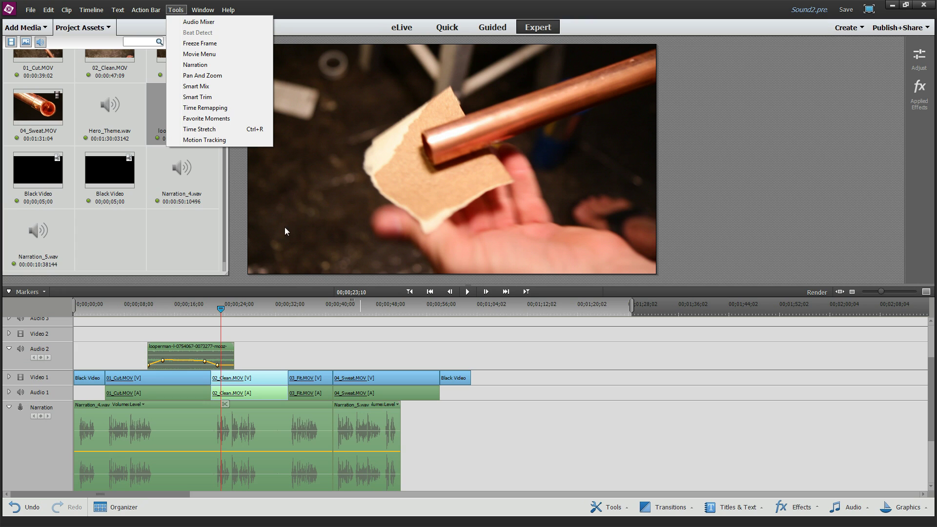
{"action": "left_click", "coordinate": [9, 407]}
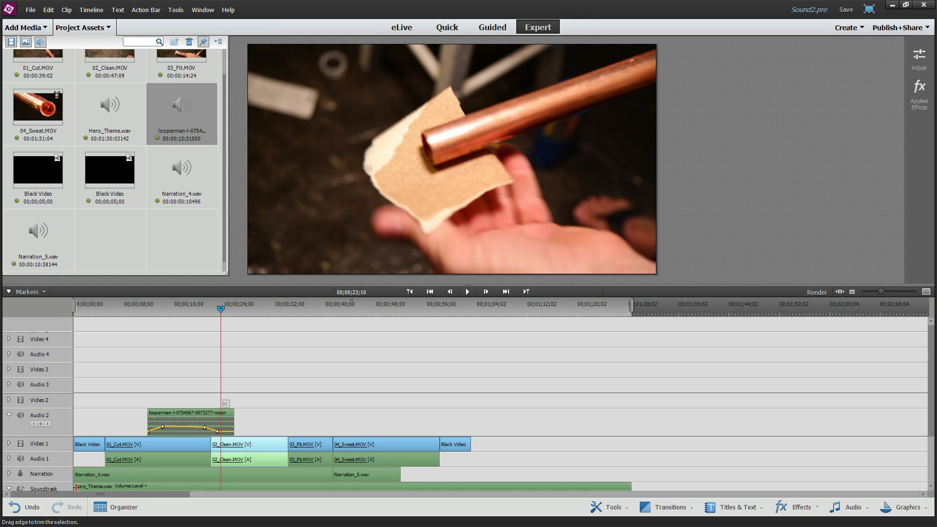
{"action": "scroll", "coordinate": [94, 431], "scroll_direction": "down", "scroll_amount": 1}
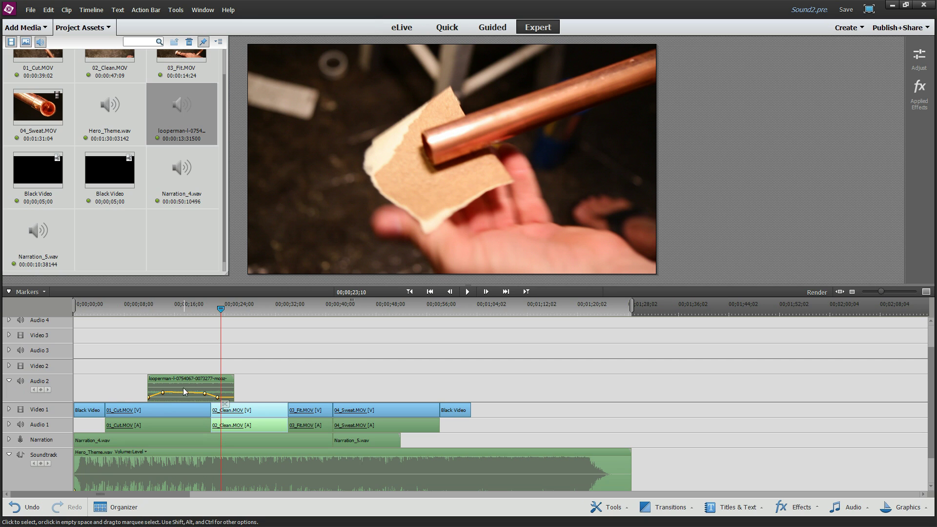
{"action": "scroll", "coordinate": [169, 447], "scroll_direction": "down", "scroll_amount": 1}
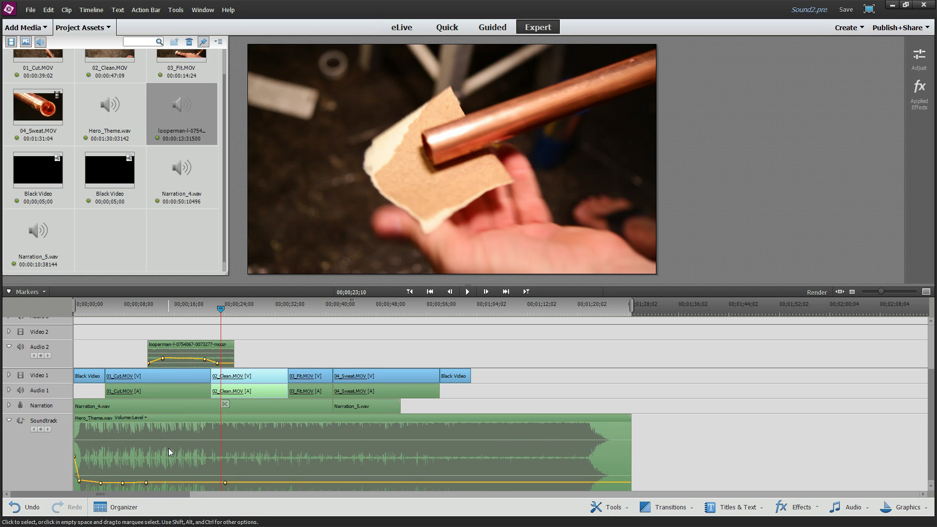
Step: Open and close the Audio Mixer, then bring the Narration_4 Audacity window into view
{"action": "left_click", "coordinate": [177, 10]}
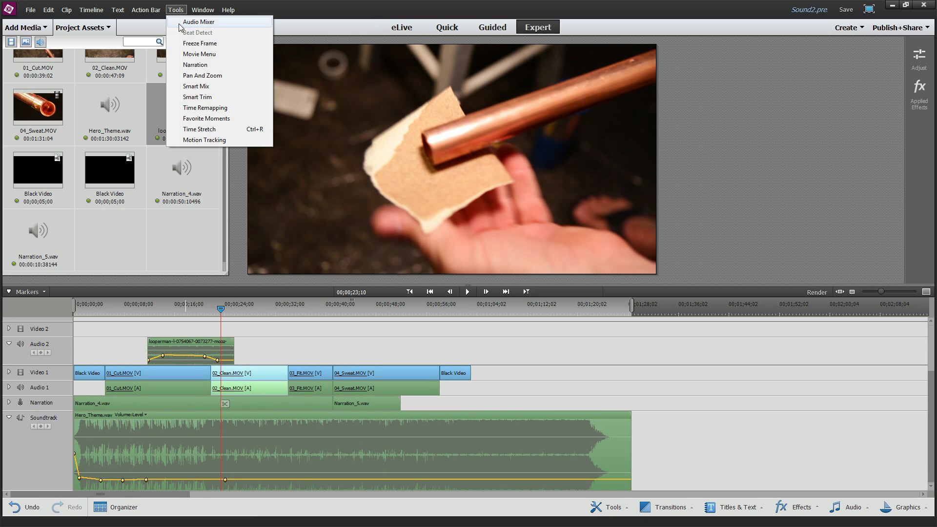
{"action": "left_click", "coordinate": [199, 22]}
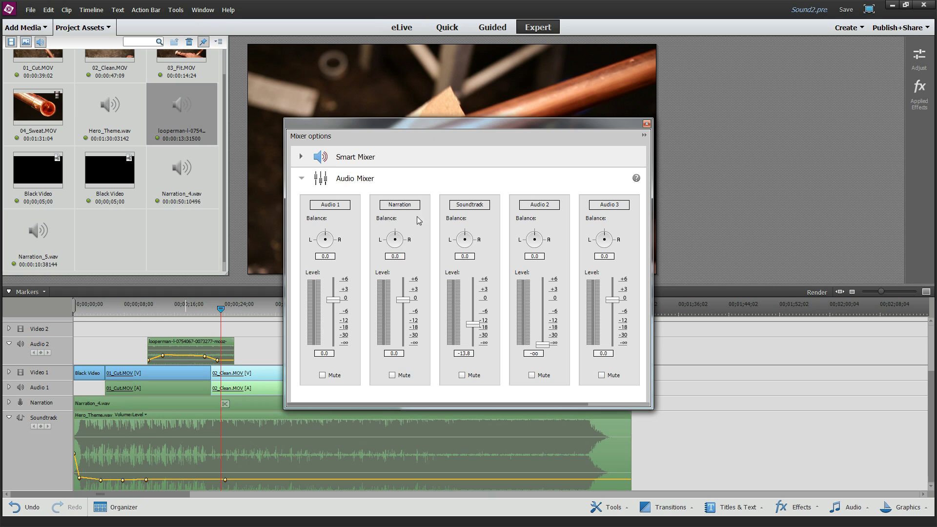
{"action": "left_click", "coordinate": [647, 125]}
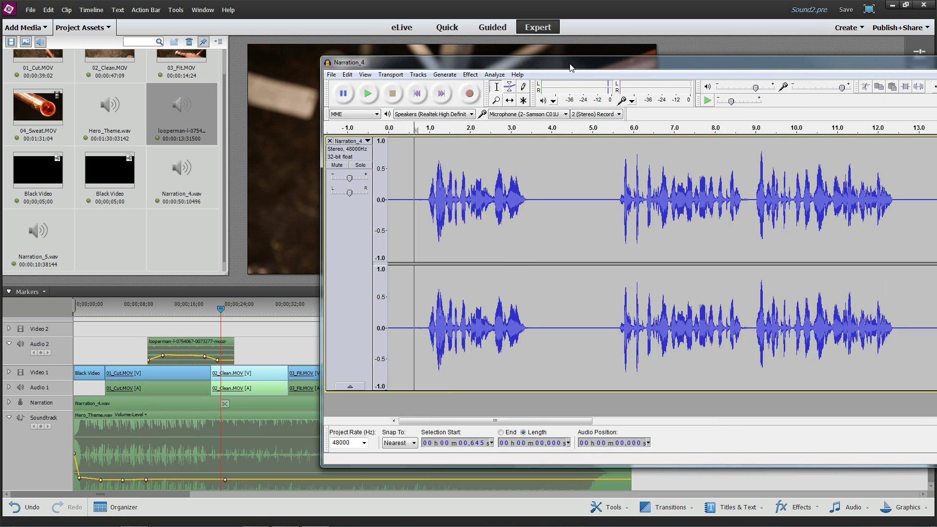
{"action": "left_click_drag", "start_coordinate": [624, 67], "coordinate": [936, 56]}
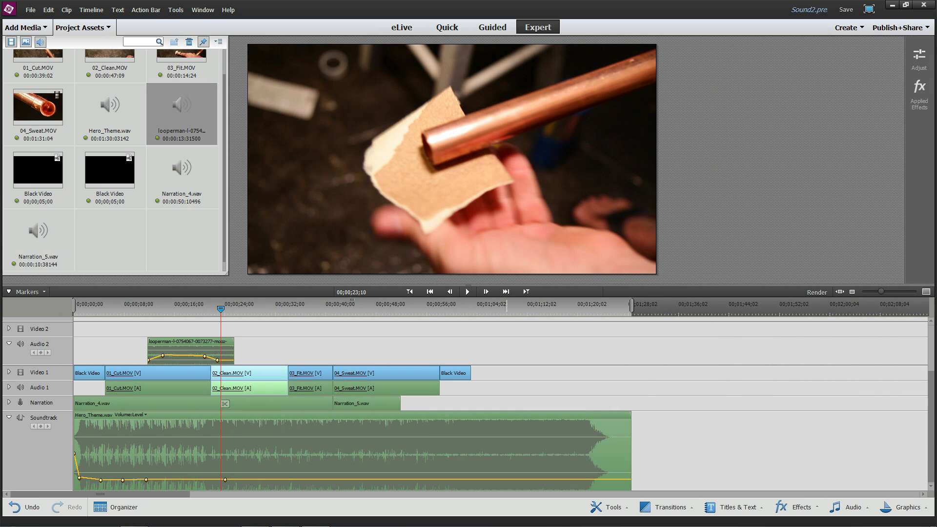